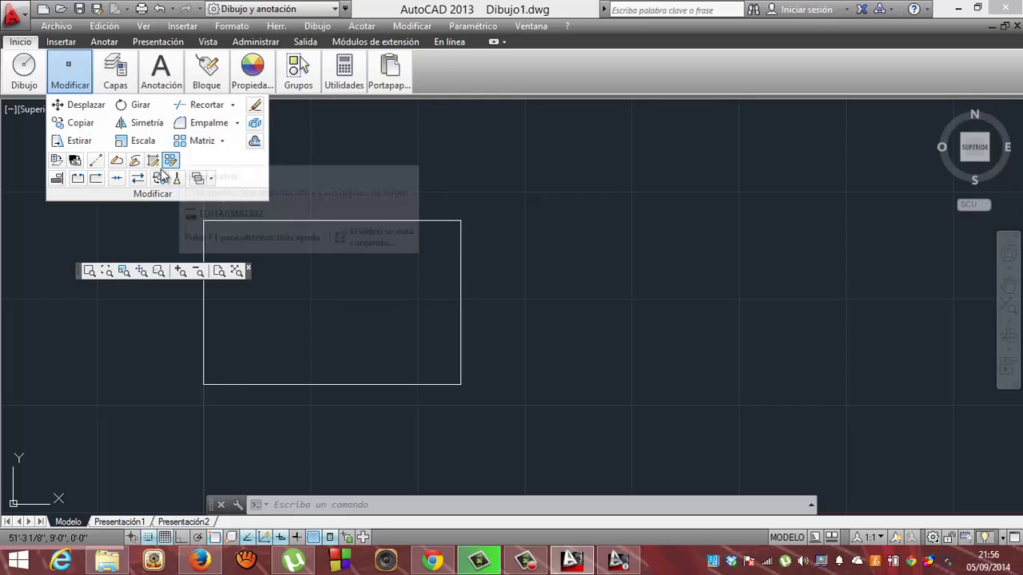
# Step: Start the Desfase (Offset) command and close the Camtasia recording results window
pyautogui.click(255, 143)
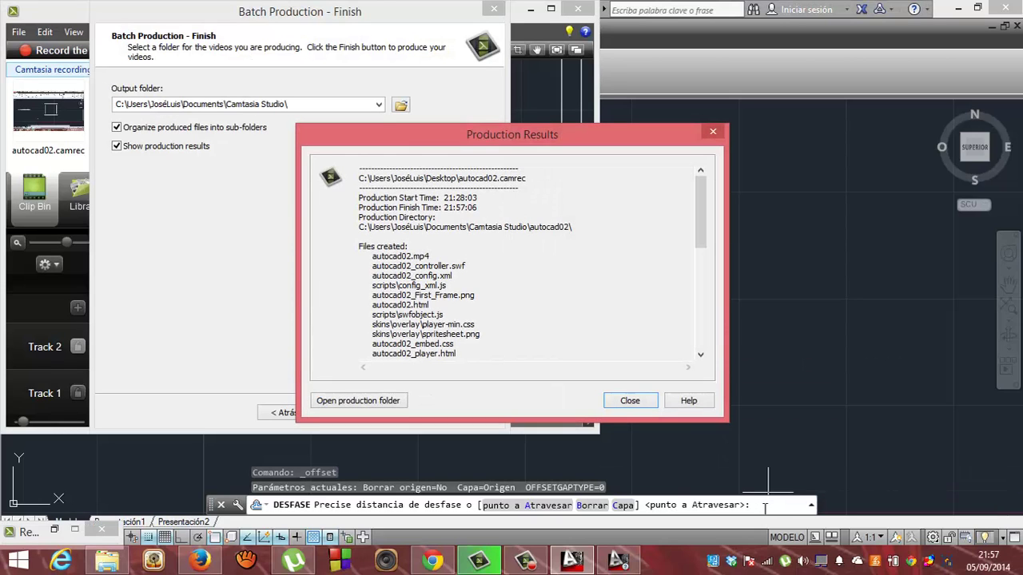
pyautogui.click(640, 403)
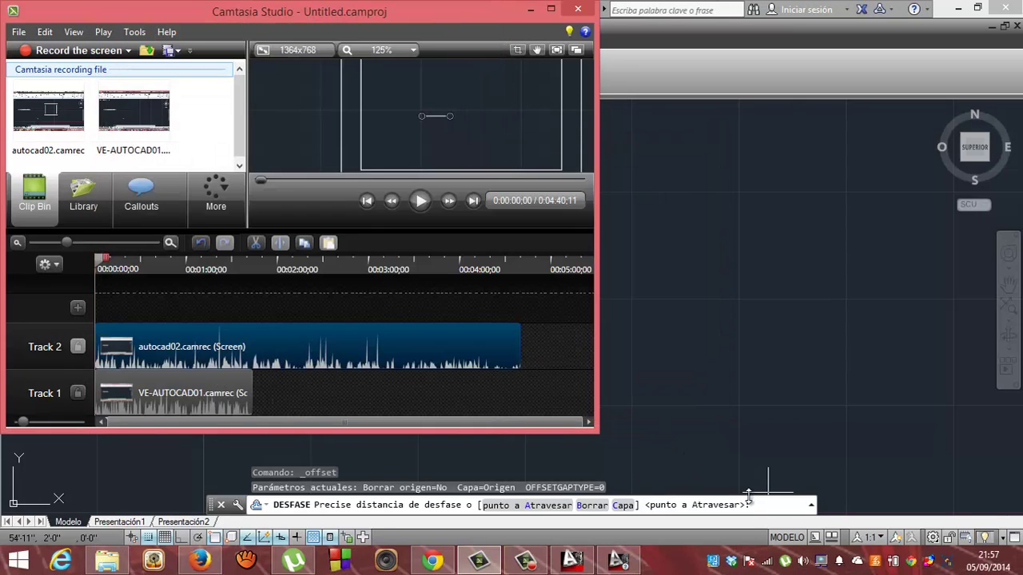
pyautogui.click(770, 503)
# Step: Offset the rectangle's left, top, right and bottom edges 6 units inward
pyautogui.write('6')
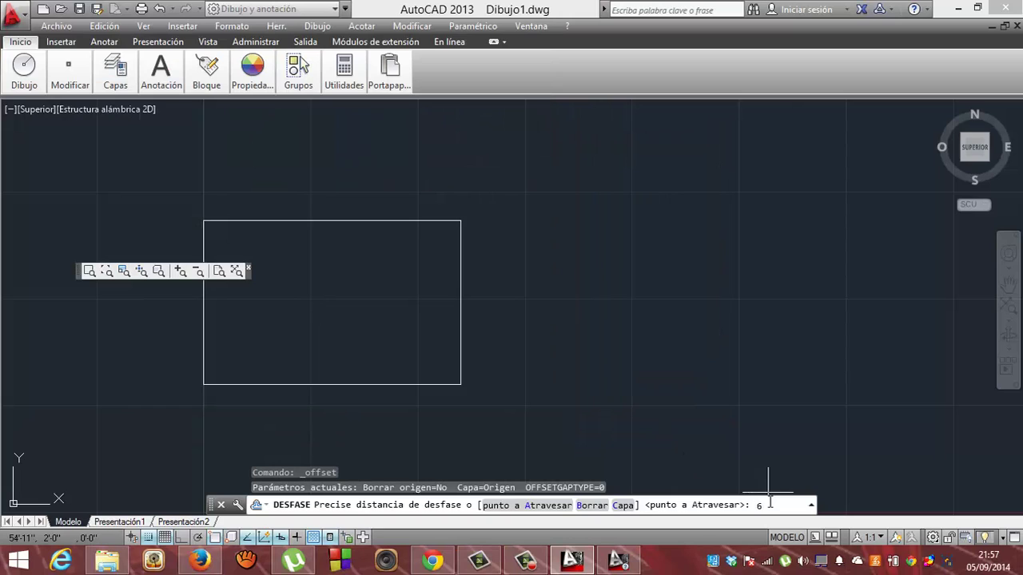
pyautogui.press('Return')
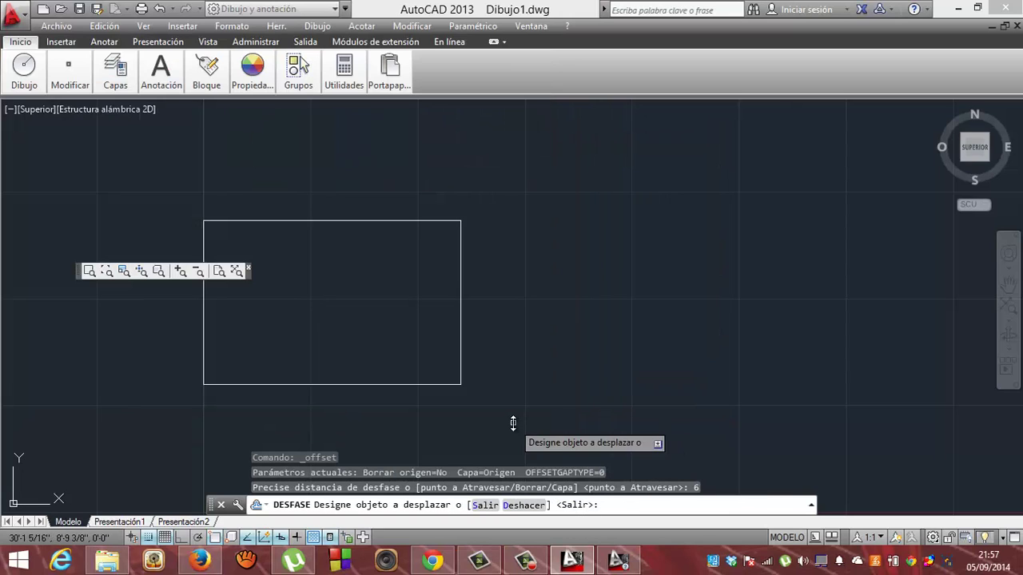
pyautogui.click(203, 324)
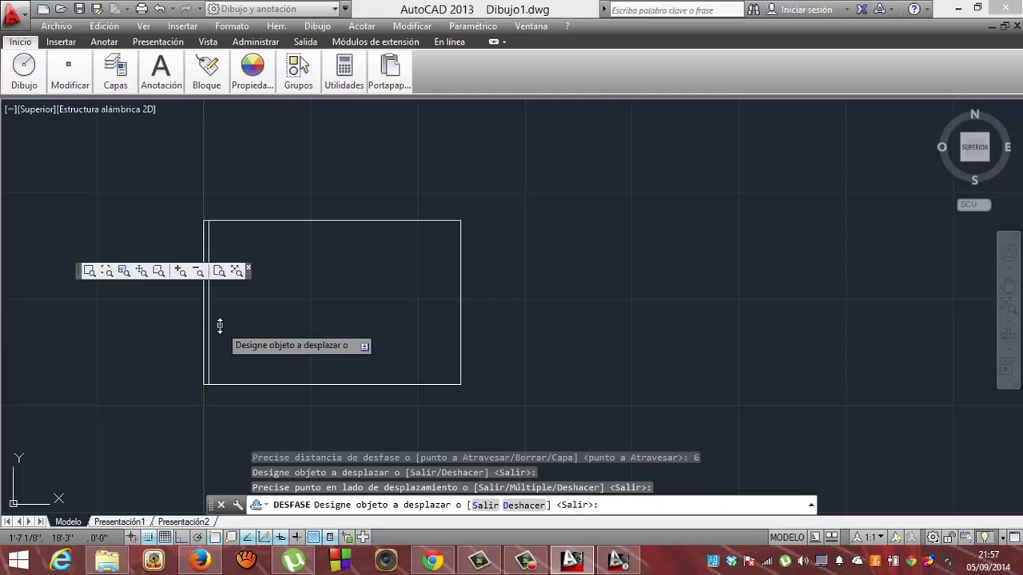
pyautogui.click(305, 222)
pyautogui.click(306, 228)
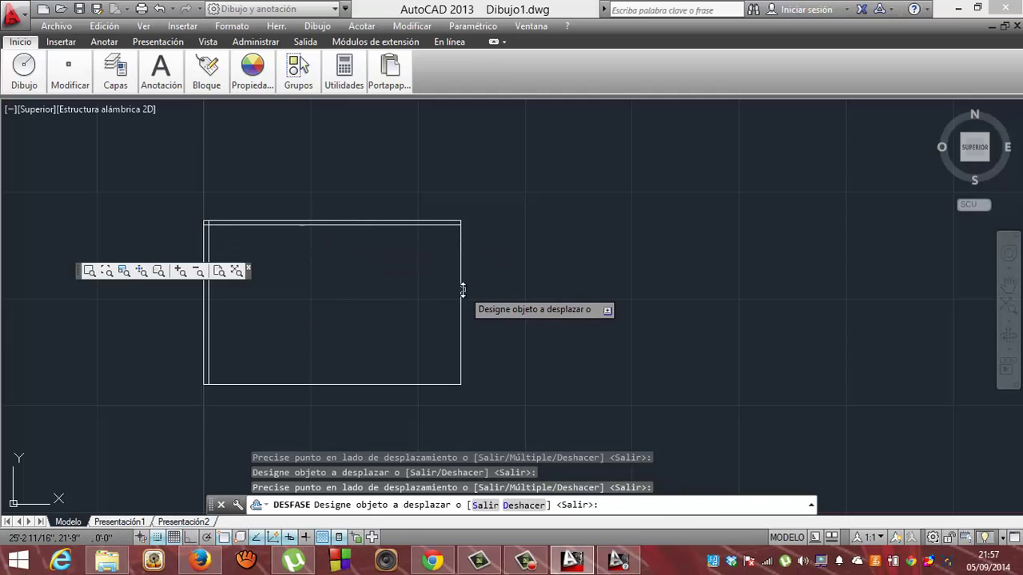
pyautogui.click(521, 562)
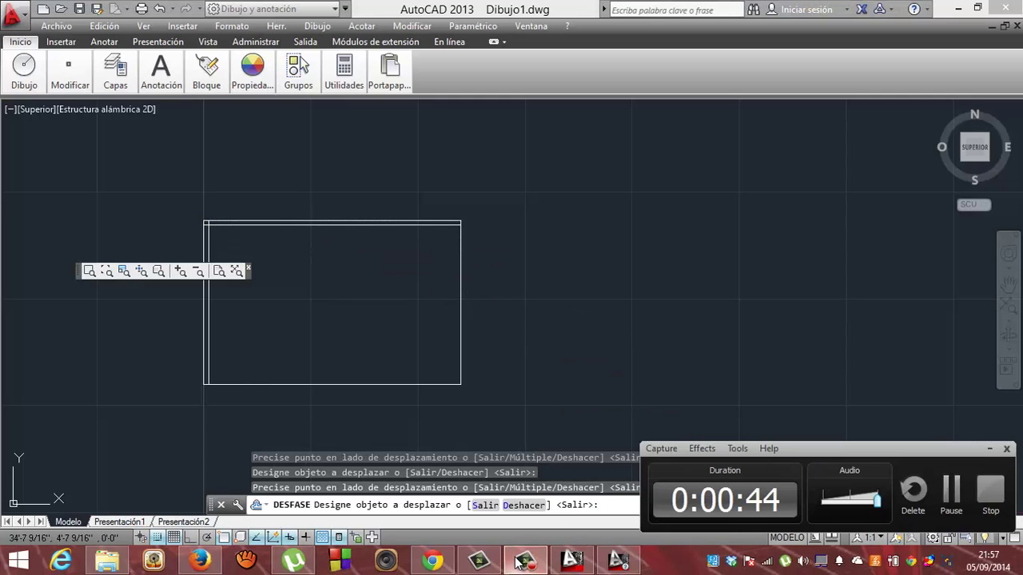
pyautogui.click(519, 562)
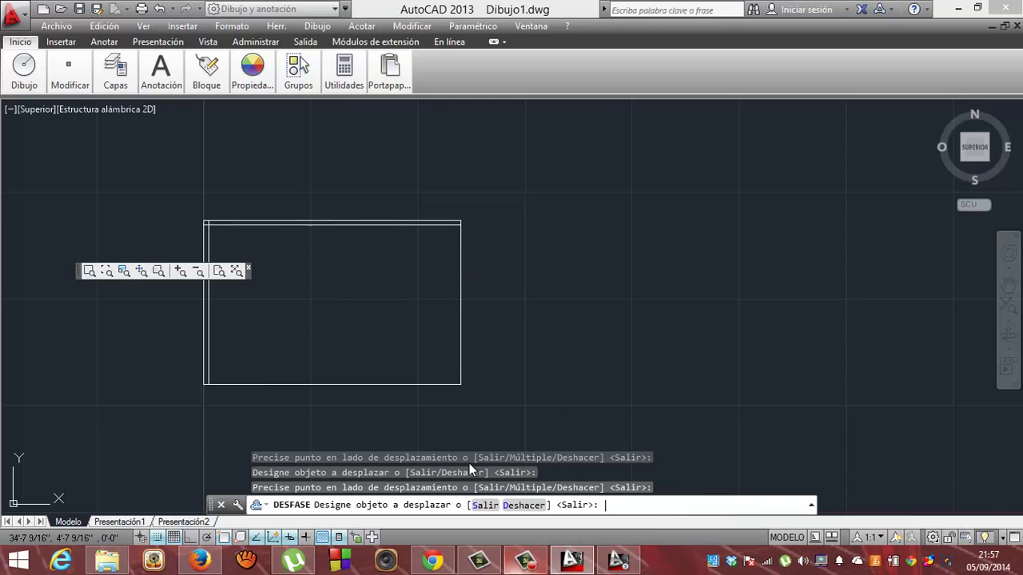
pyautogui.click(462, 320)
pyautogui.click(453, 317)
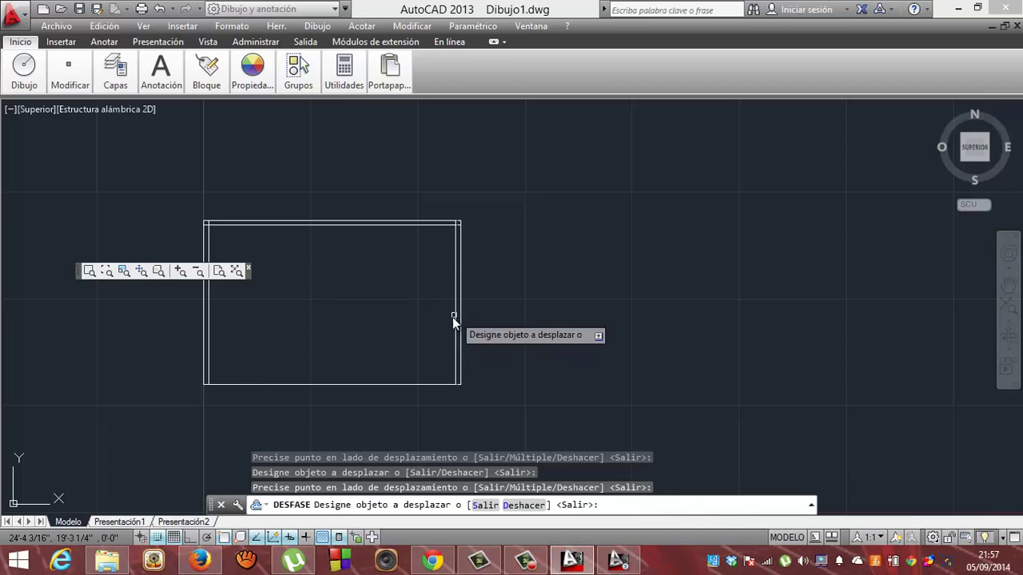
pyautogui.click(395, 384)
pyautogui.click(392, 374)
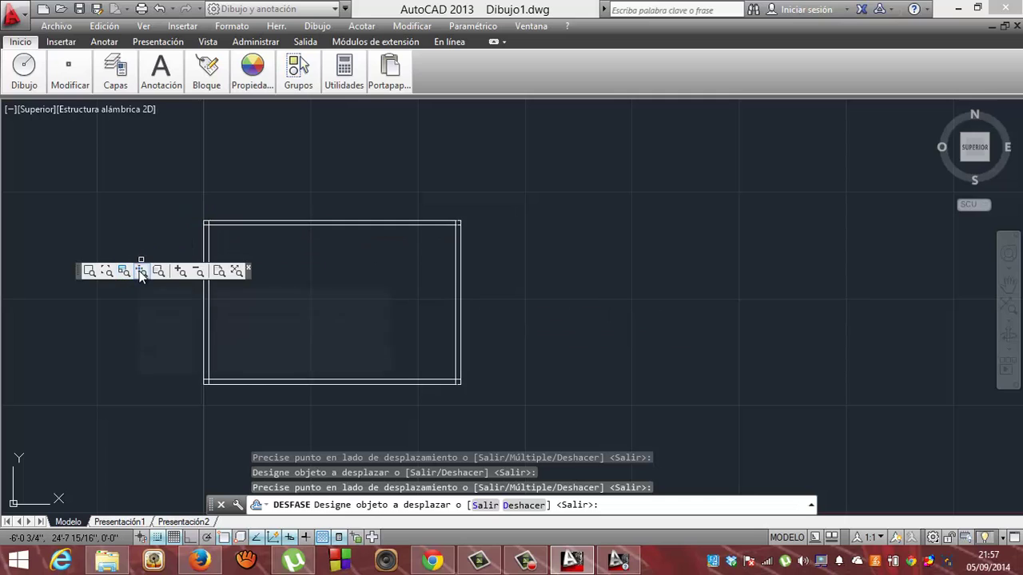
# Step: Zoom in twice and pan the double-walled rectangle into the centre of the view
pyautogui.click(184, 272)
pyautogui.click(184, 272)
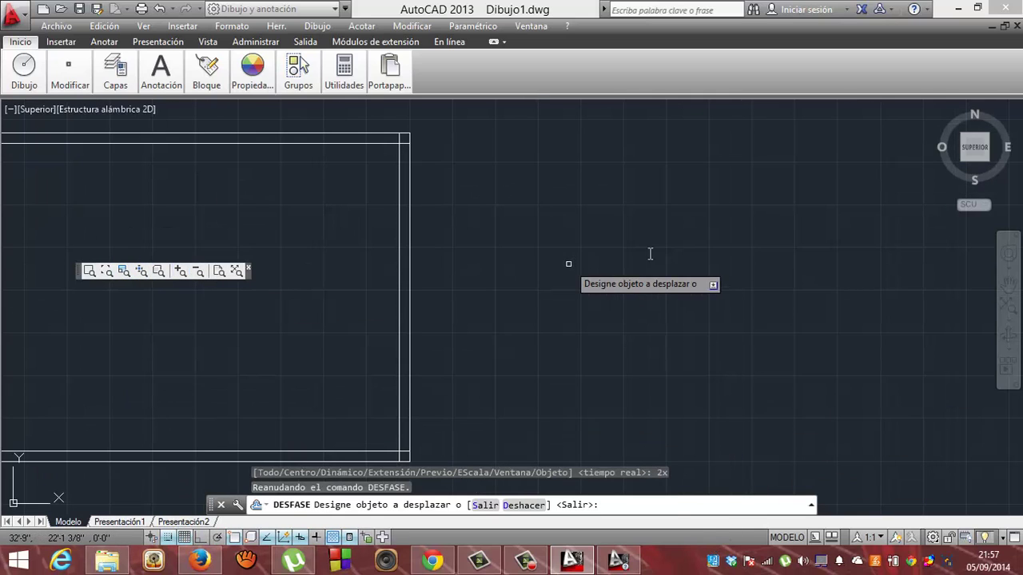
pyautogui.click(1009, 285)
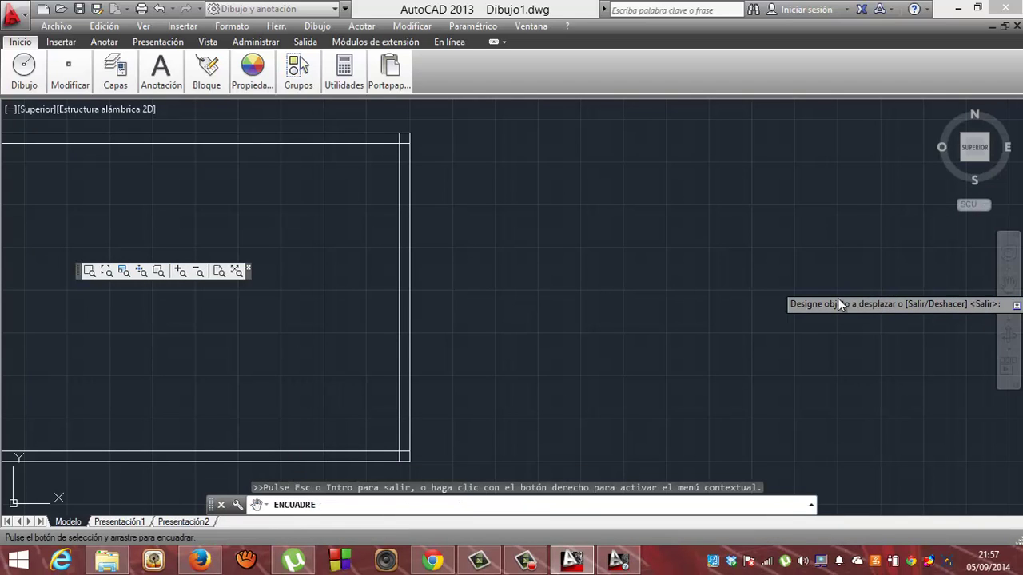
pyautogui.moveTo(552, 277); pyautogui.dragTo(887, 270)
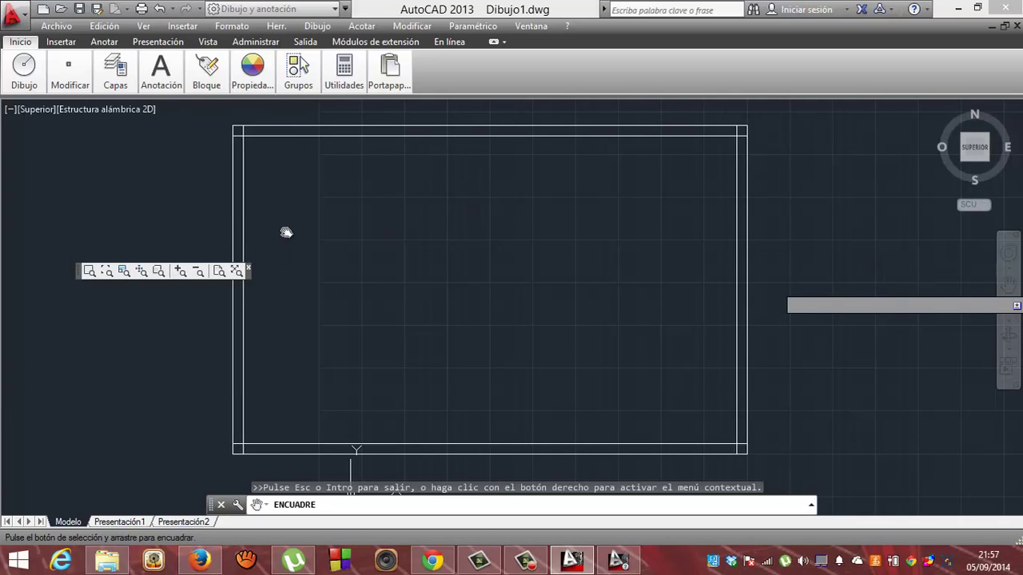
pyautogui.click(28, 87)
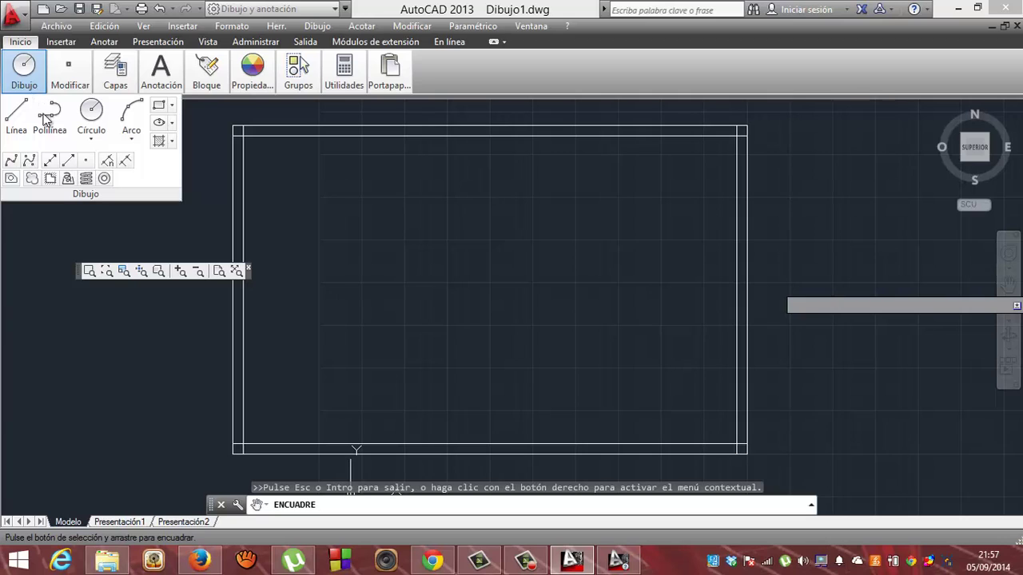
# Step: Fillet the inner wall lines at the top-left and top-right corners with radius 0
pyautogui.click(67, 80)
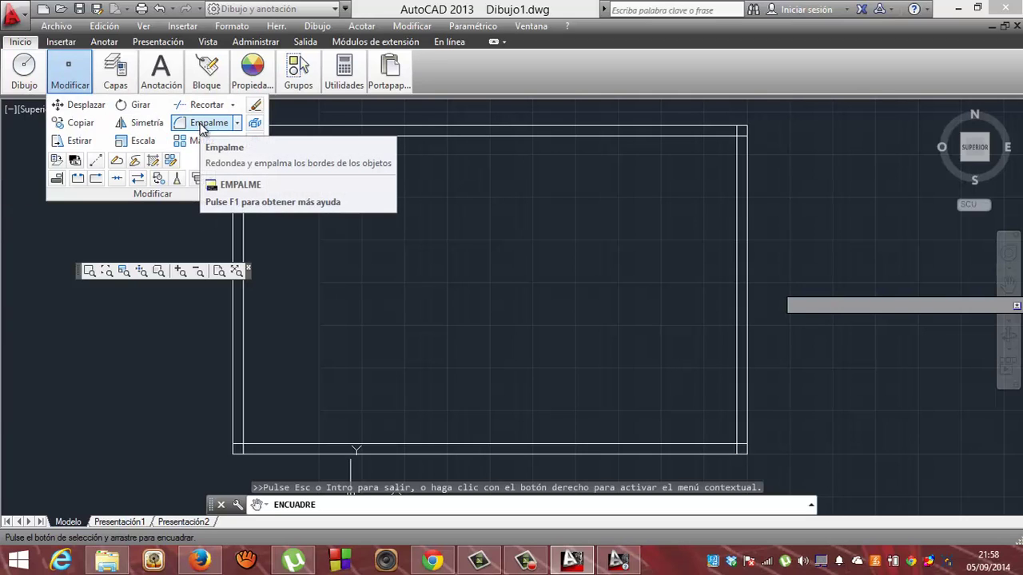
pyautogui.click(201, 123)
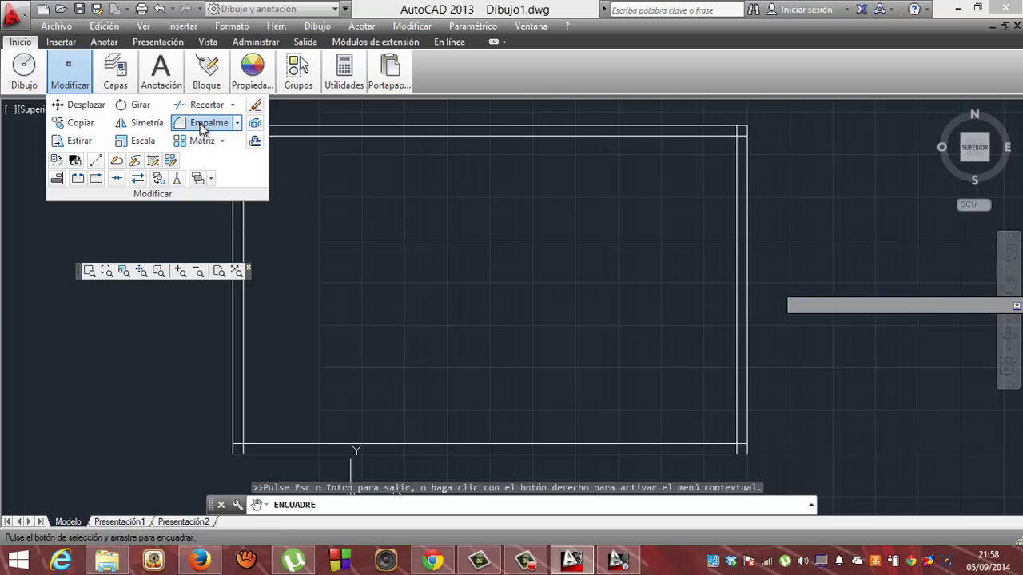
pyautogui.click(243, 231)
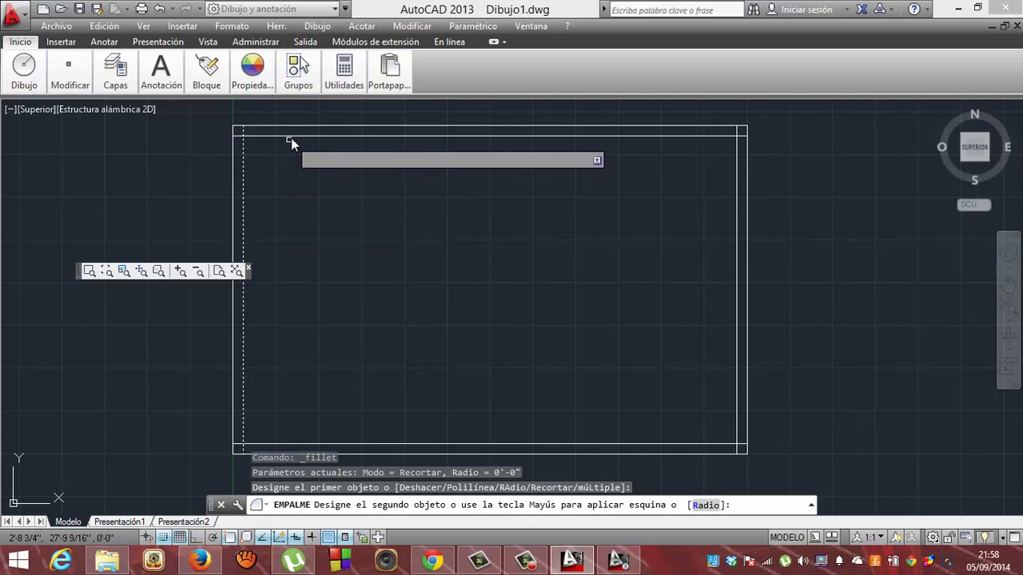
pyautogui.click(291, 137)
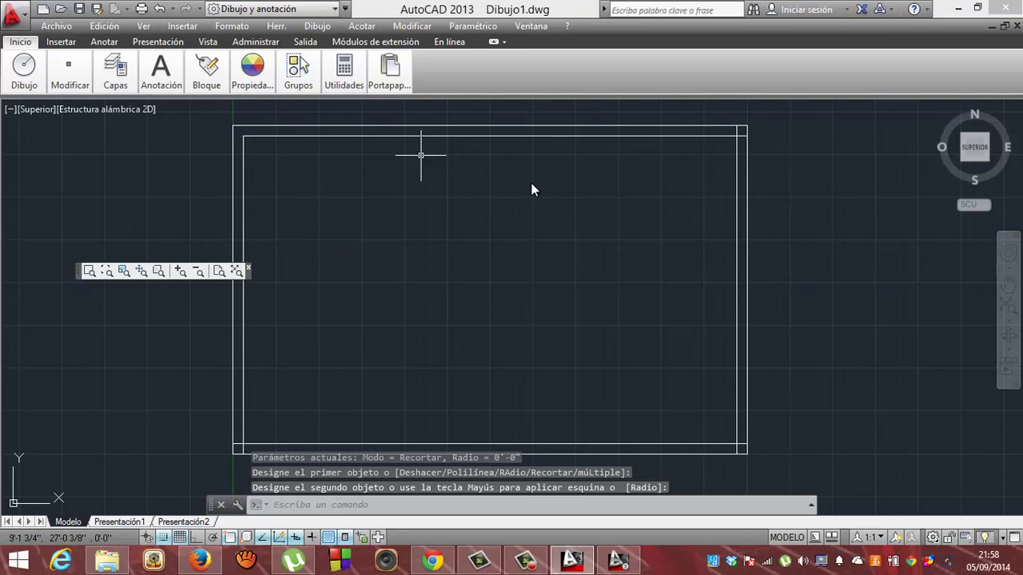
pyautogui.click(709, 136)
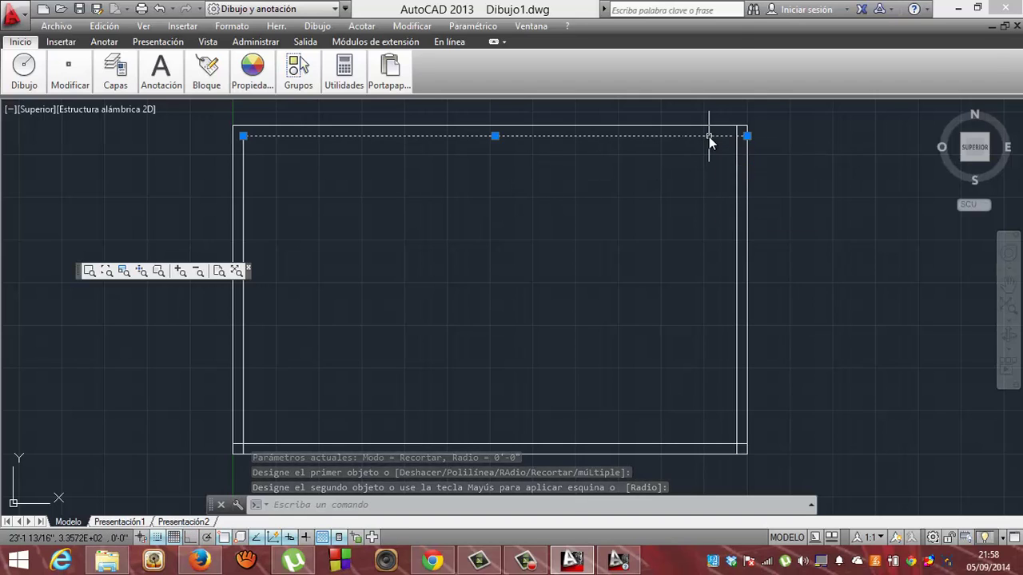
pyautogui.click(737, 166)
pyautogui.press('Escape')
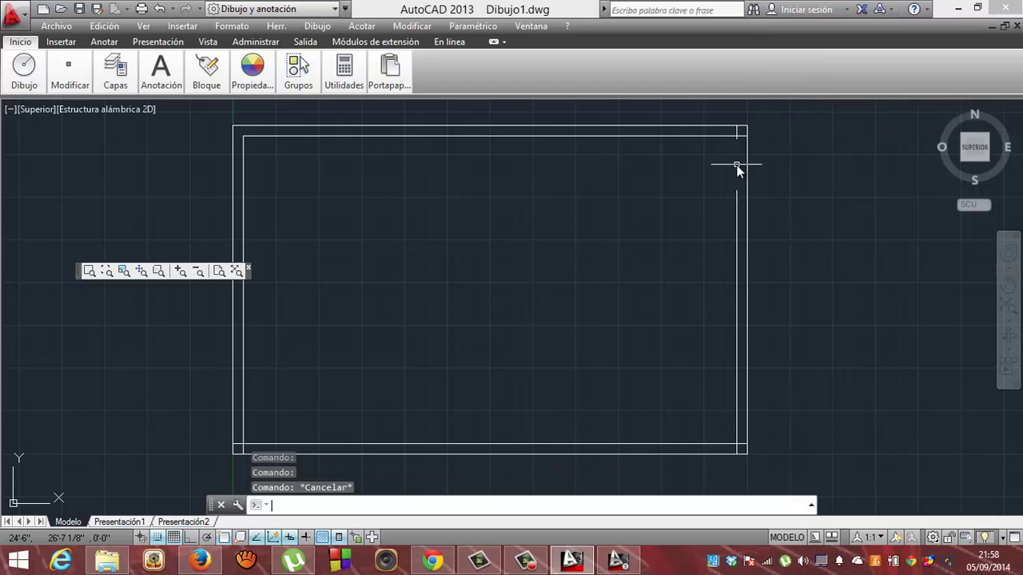
pyautogui.press('Escape')
pyautogui.press('Escape')
pyautogui.press('Return')
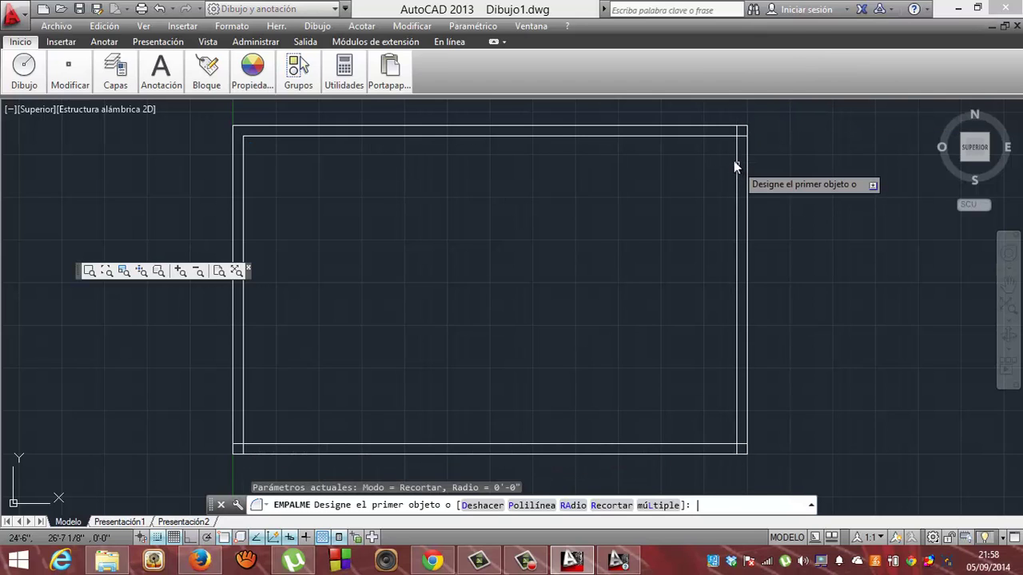
pyautogui.click(734, 138)
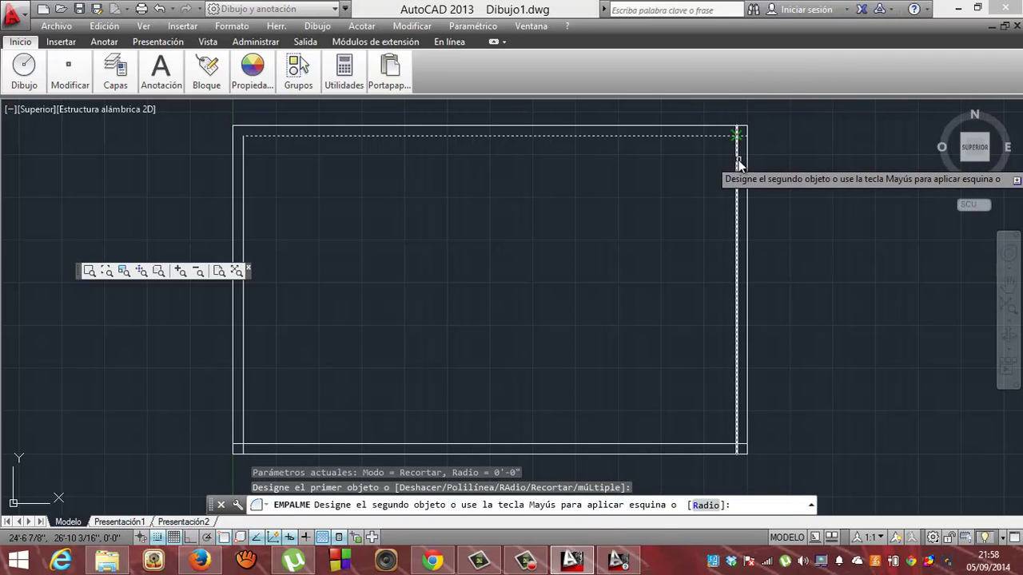
pyautogui.click(738, 160)
# Step: Fillet the inner bottom-left and bottom-right corners so the lines meet squarely
pyautogui.press('Return')
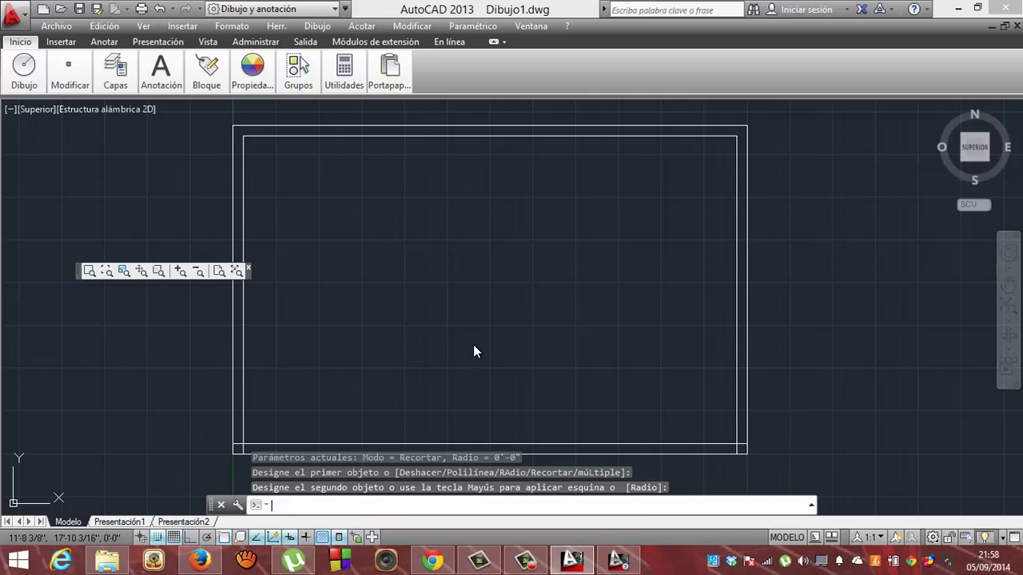
pyautogui.click(244, 403)
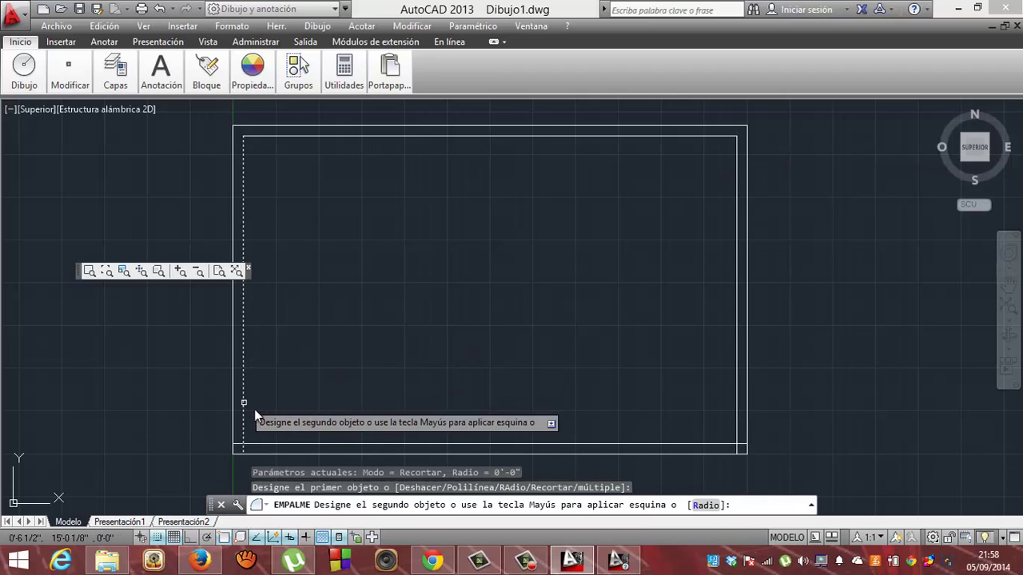
pyautogui.click(272, 445)
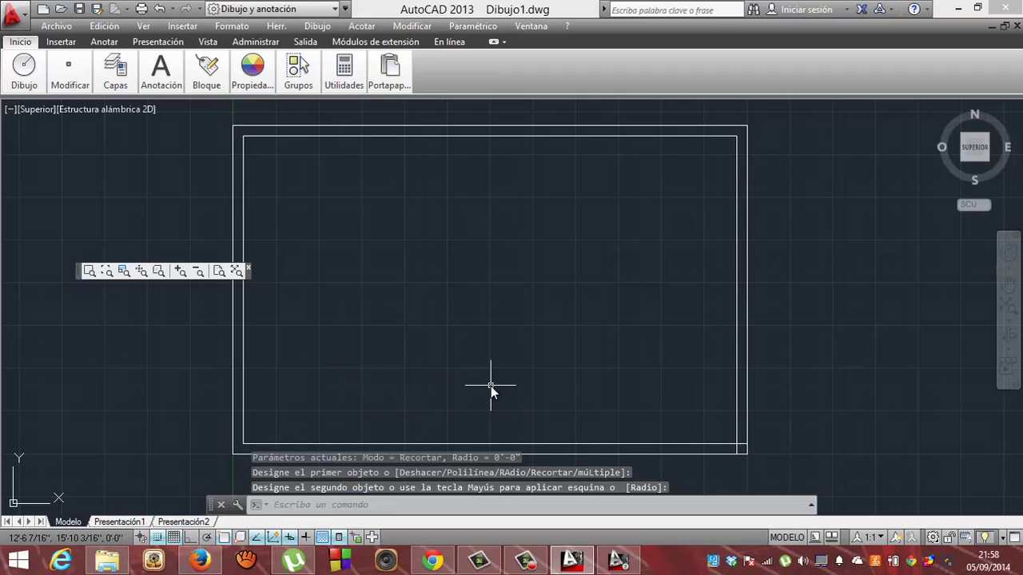
pyautogui.press('Return')
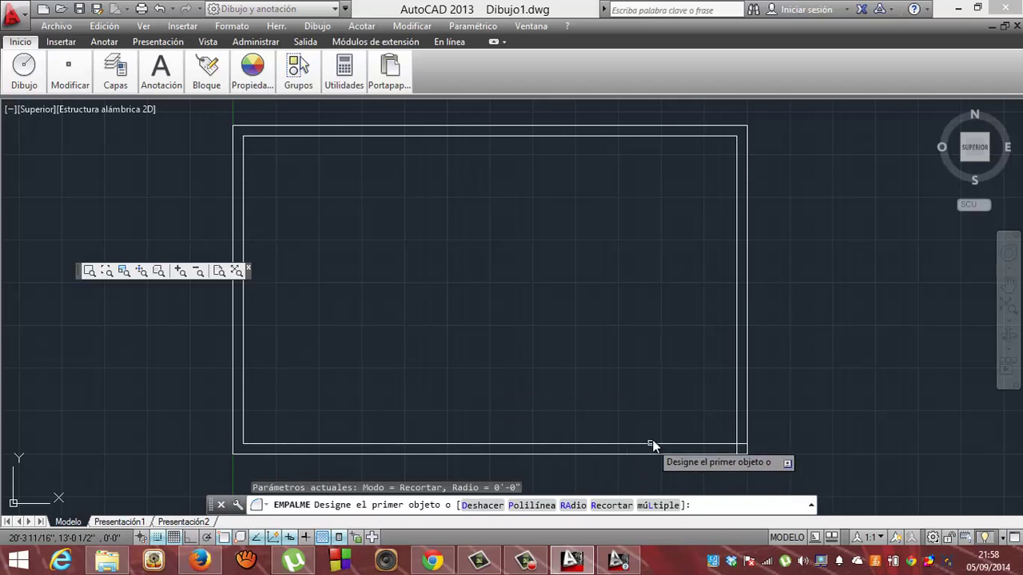
pyautogui.click(664, 444)
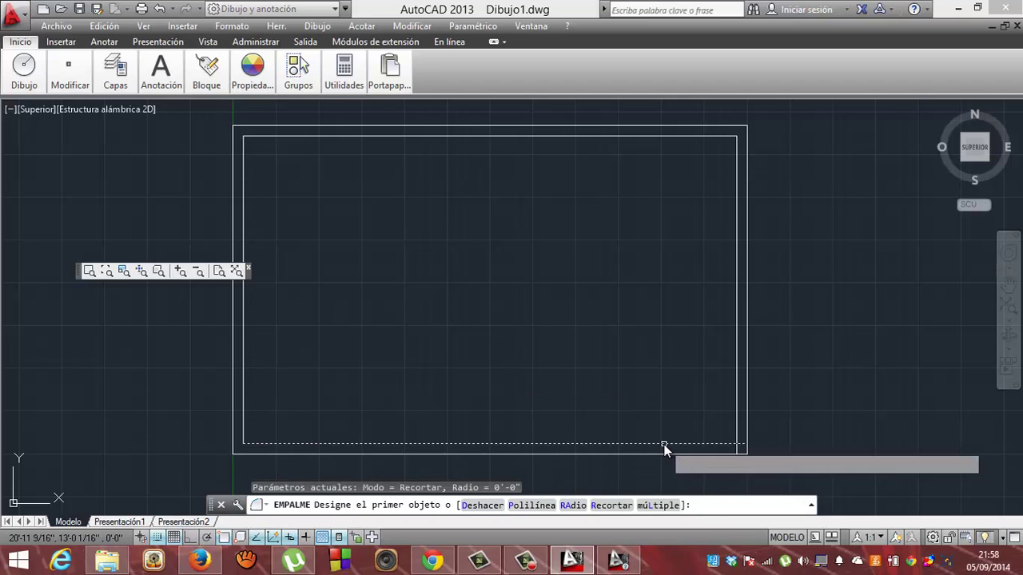
pyautogui.click(737, 405)
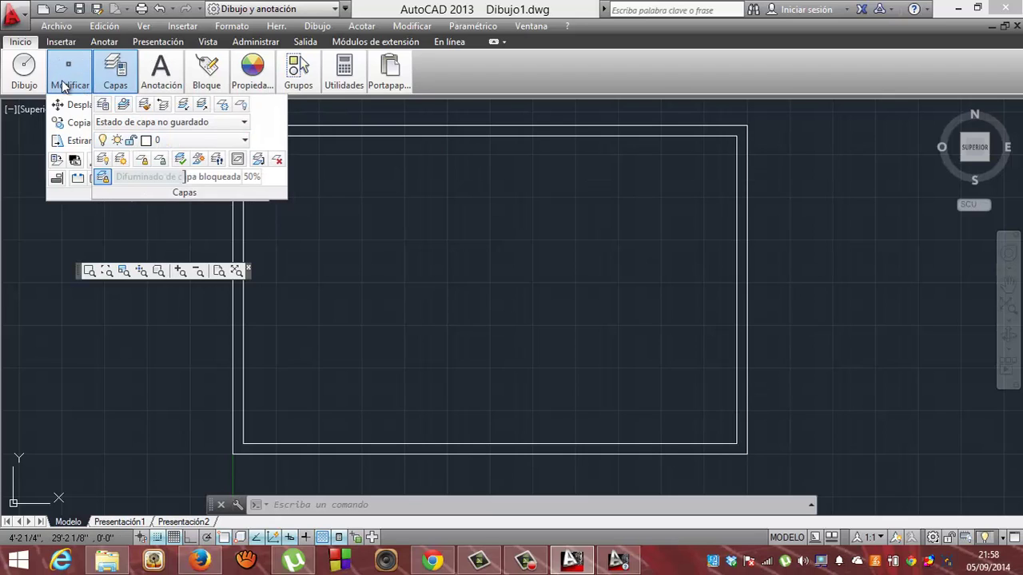
pyautogui.moveTo(70, 72)
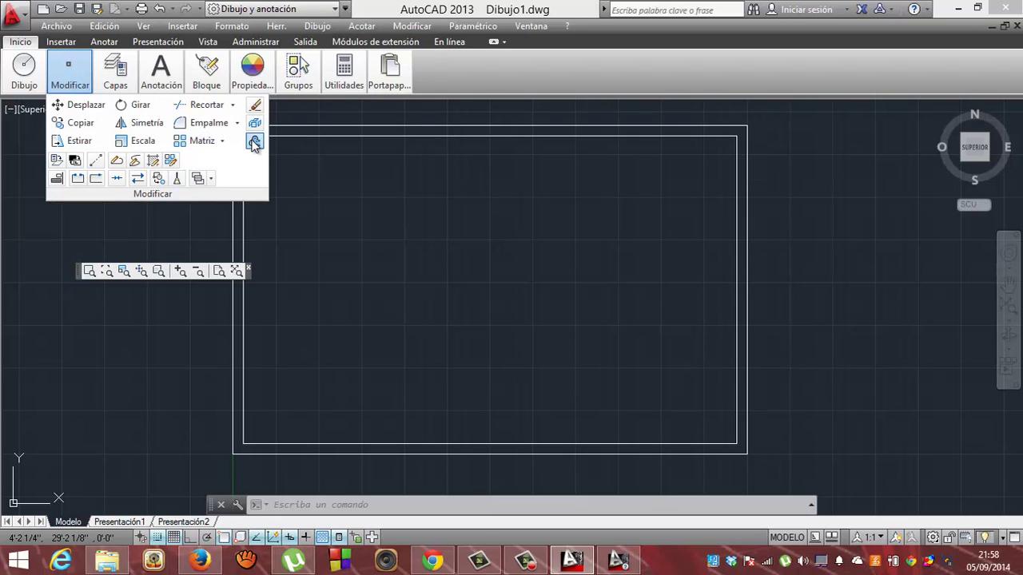
# Step: Offset the left inner wall line 9'4" to the right as an interior wall
pyautogui.click(254, 142)
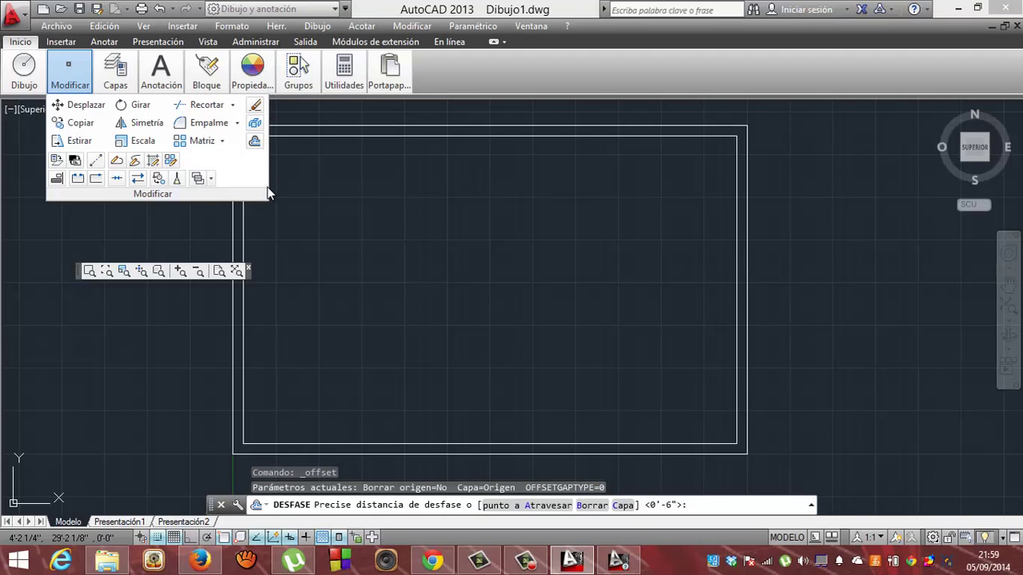
pyautogui.write('9')
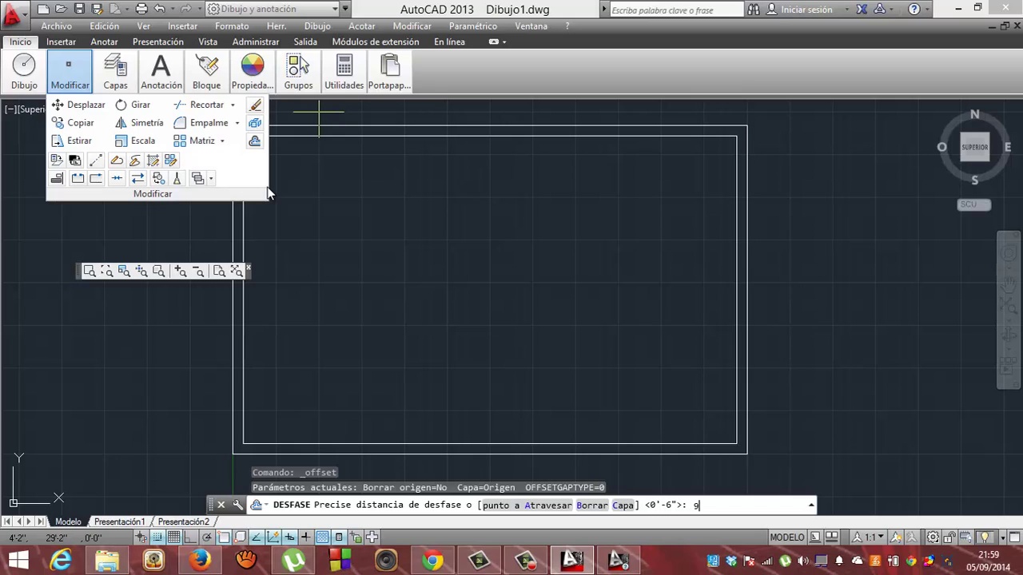
pyautogui.write("'4")
pyautogui.press('Return')
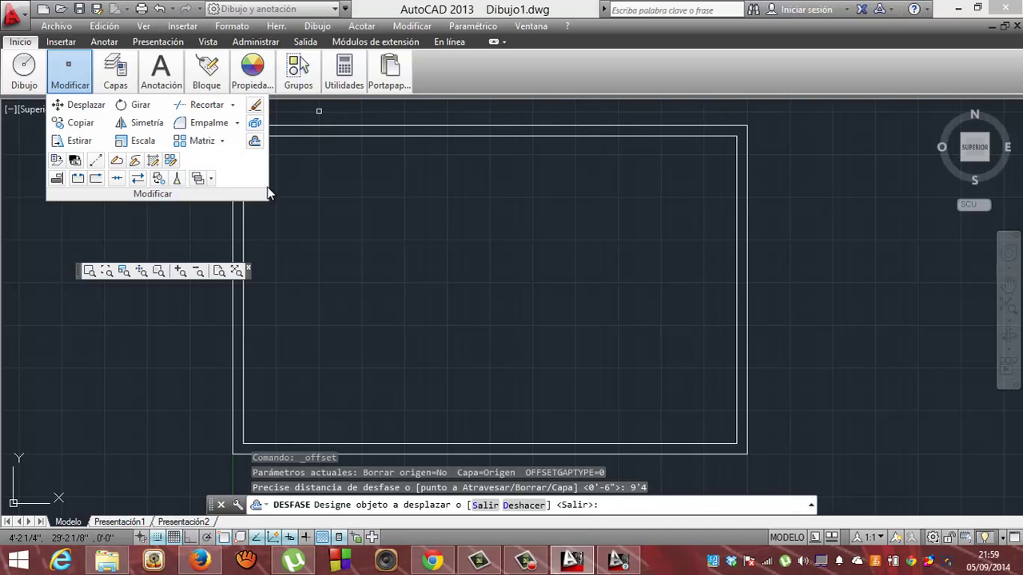
pyautogui.click(244, 256)
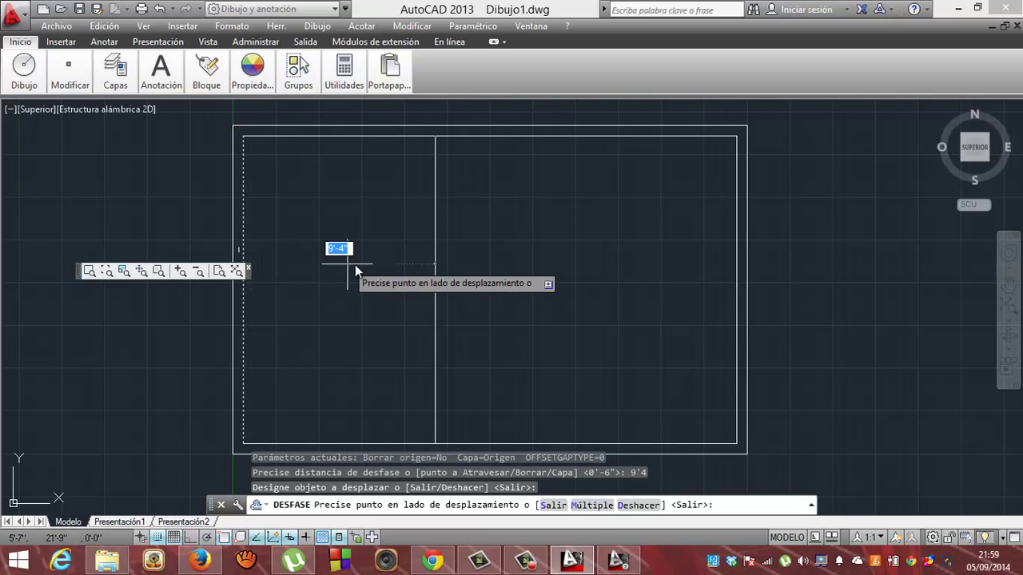
pyautogui.click(381, 271)
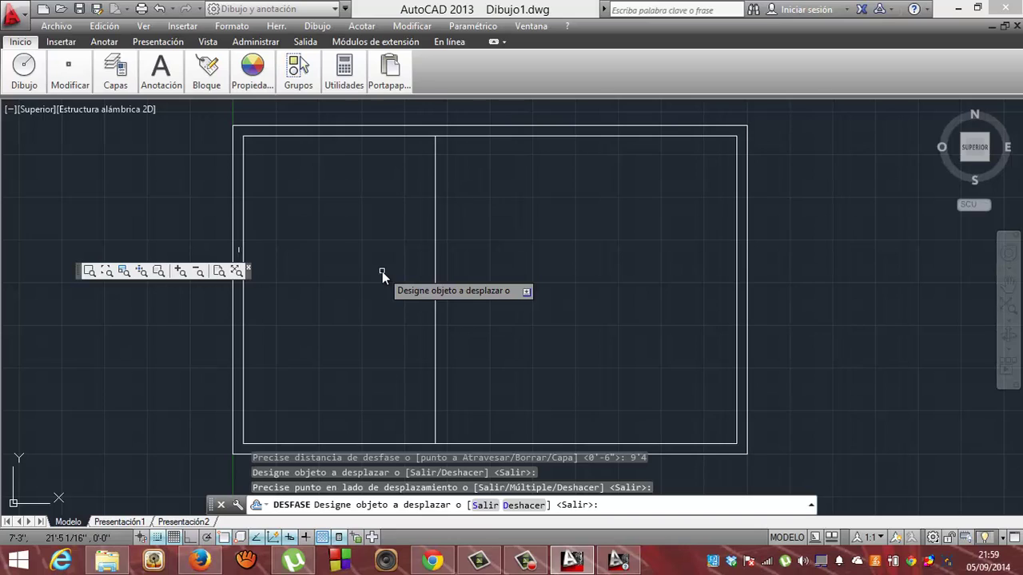
pyautogui.press('Return')
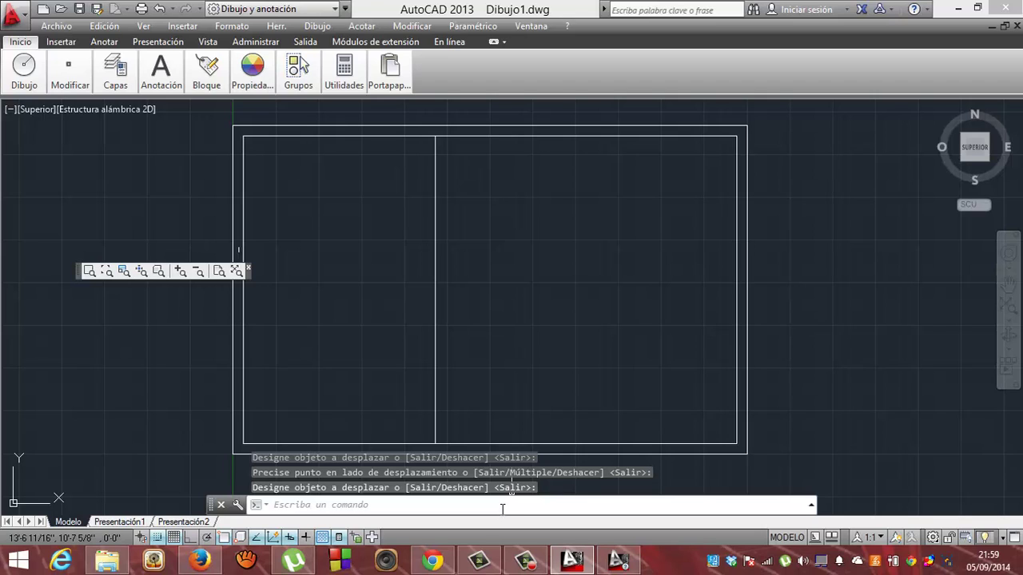
pyautogui.press('Escape')
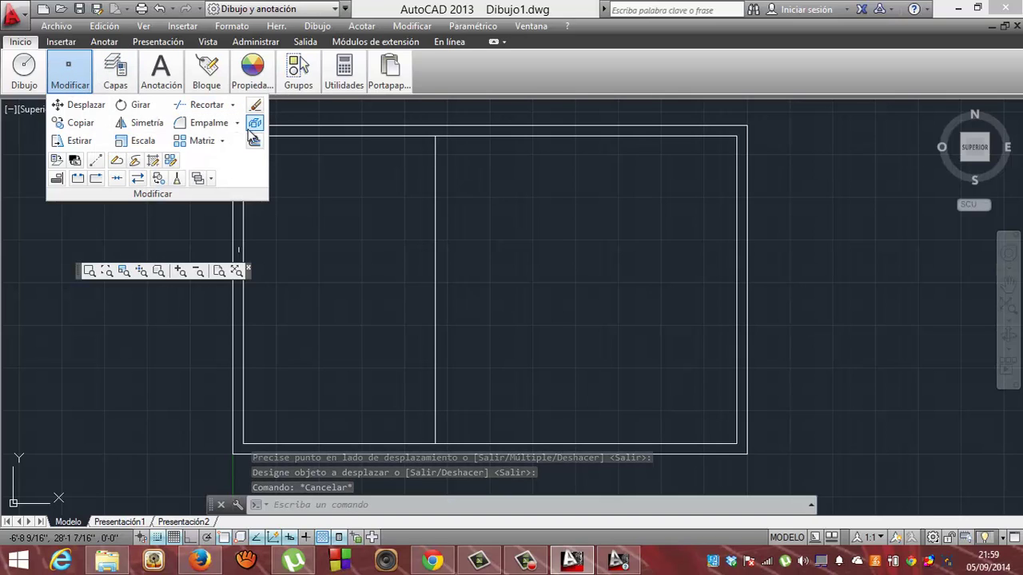
# Step: Offset the new vertical interior line 4 units to its right
pyautogui.click(254, 142)
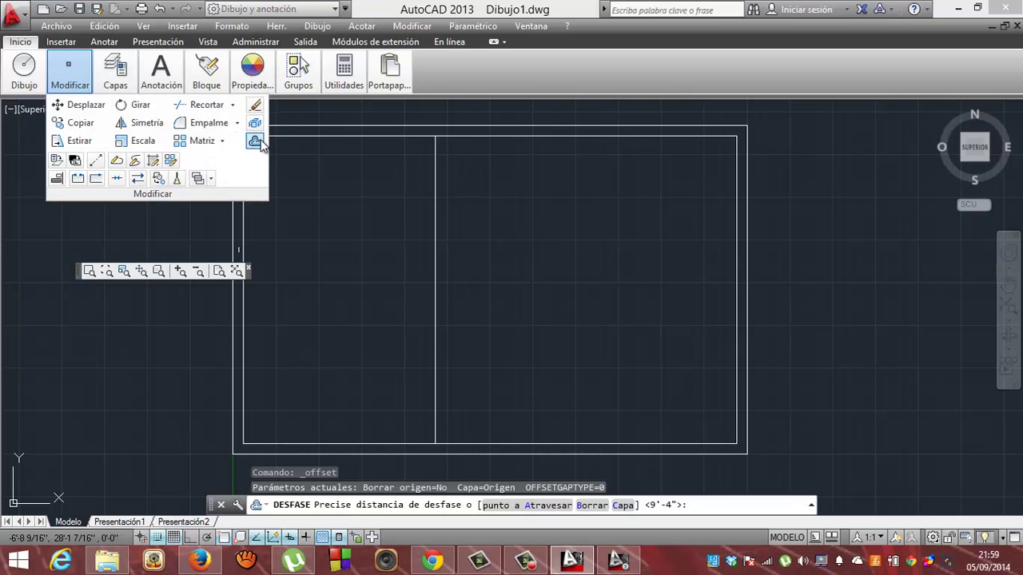
pyautogui.write('4')
pyautogui.press('Return')
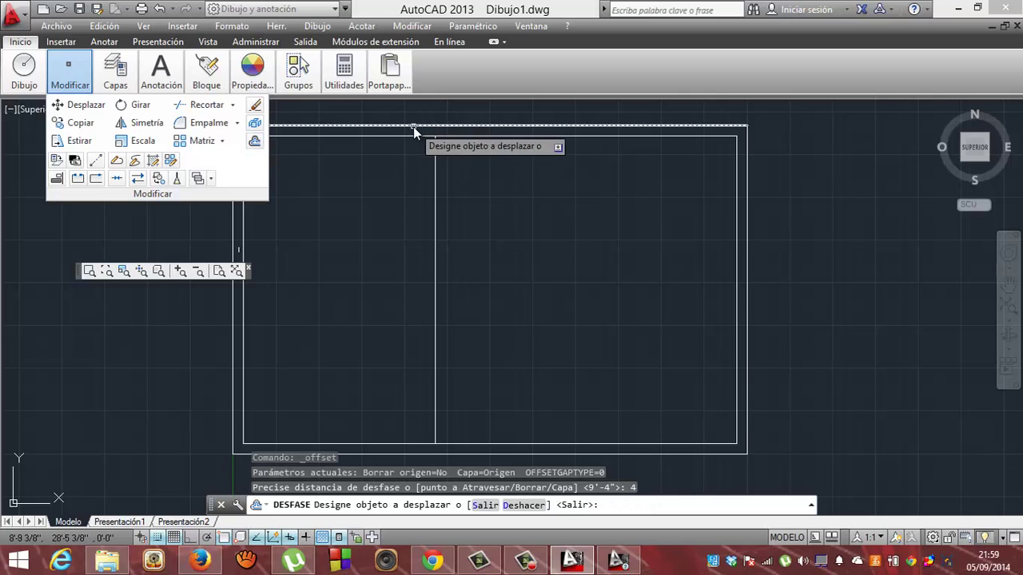
pyautogui.click(436, 194)
pyautogui.click(446, 193)
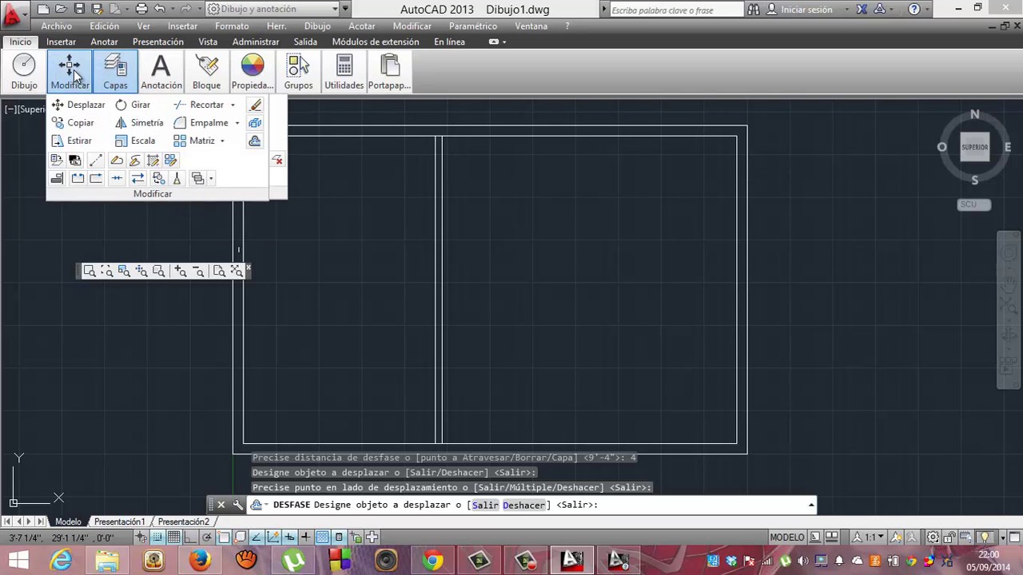
# Step: Offset the top inner wall line 6.5' downward to create a horizontal interior wall
pyautogui.click(254, 142)
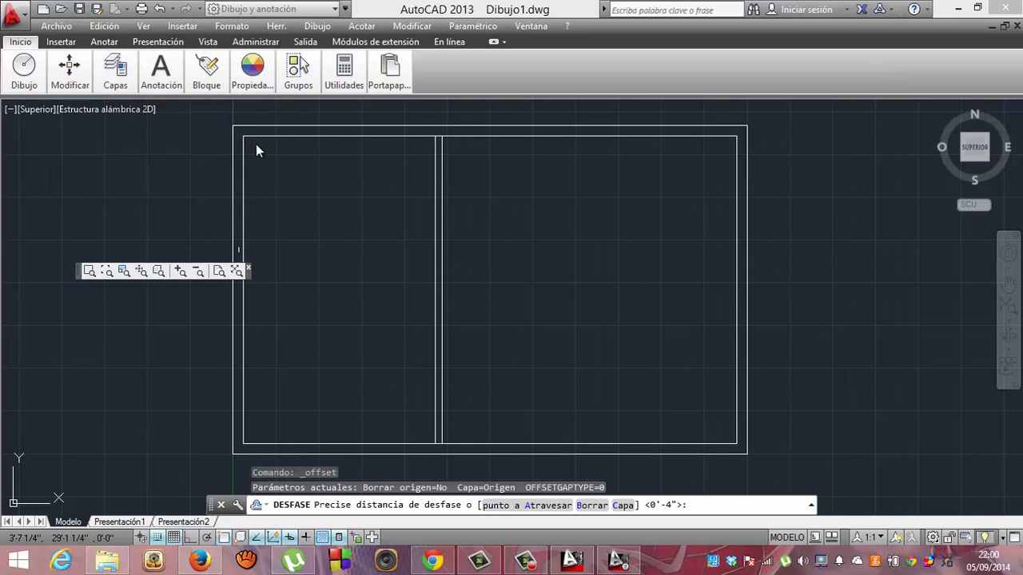
pyautogui.doubleClick(255, 144)
pyautogui.click(255, 144)
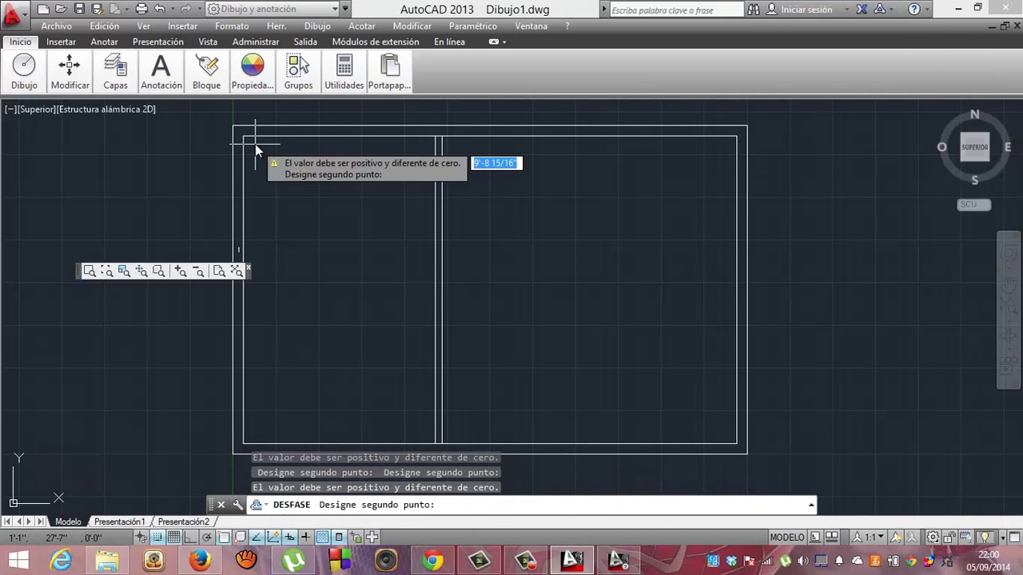
pyautogui.write("6.5'")
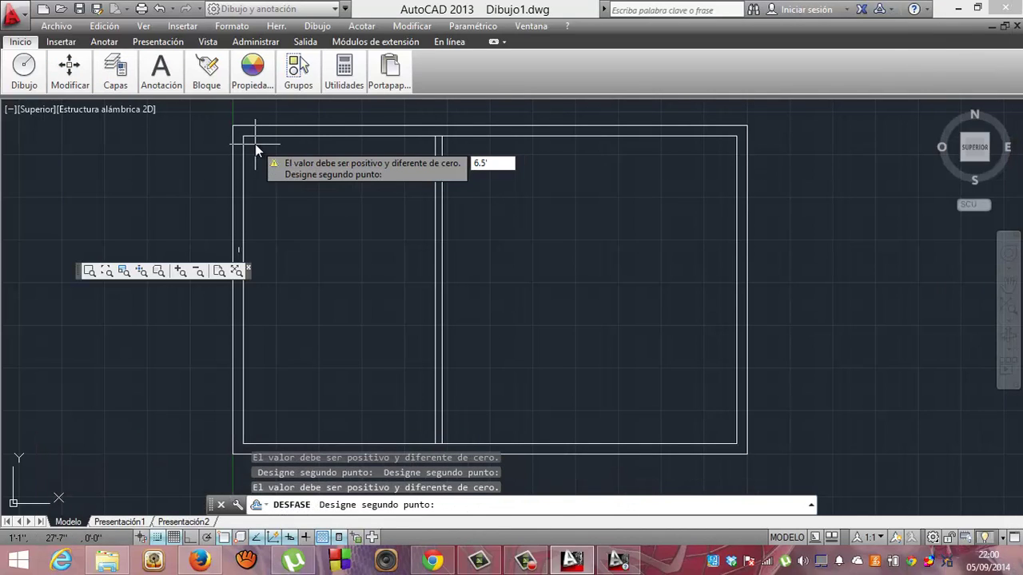
pyautogui.press('Return')
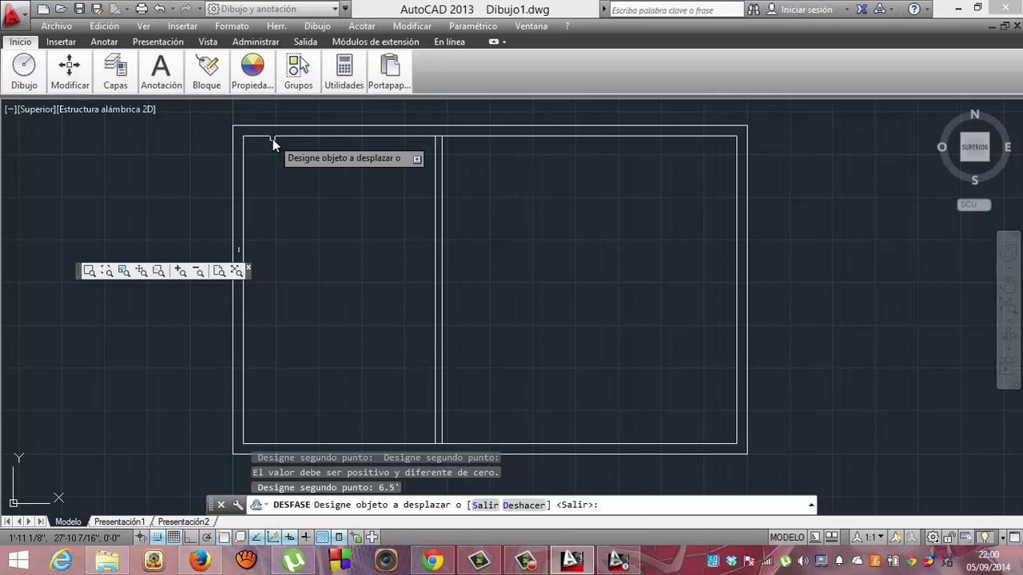
pyautogui.click(273, 136)
pyautogui.click(291, 244)
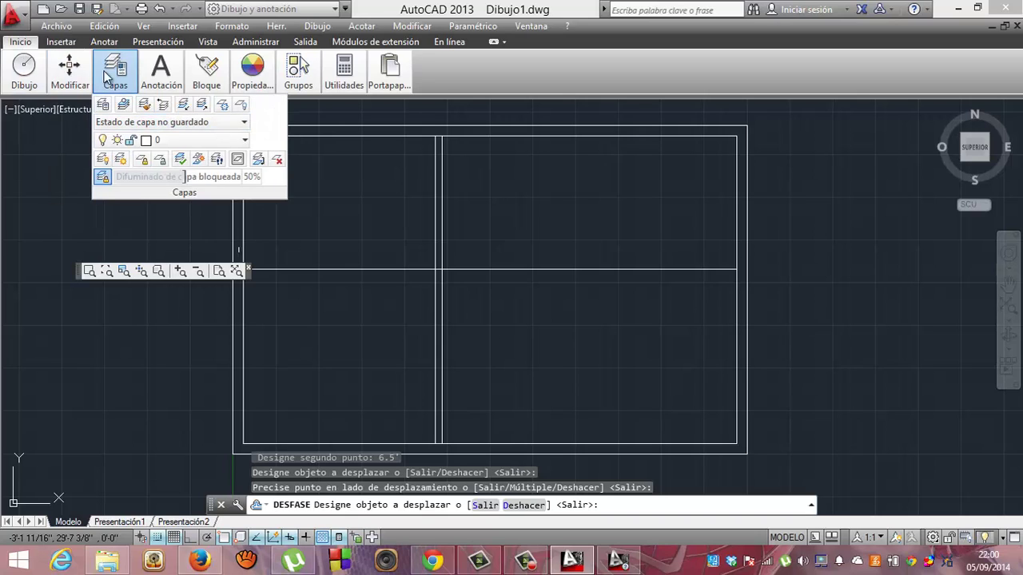
pyautogui.moveTo(69, 72)
pyautogui.click(254, 142)
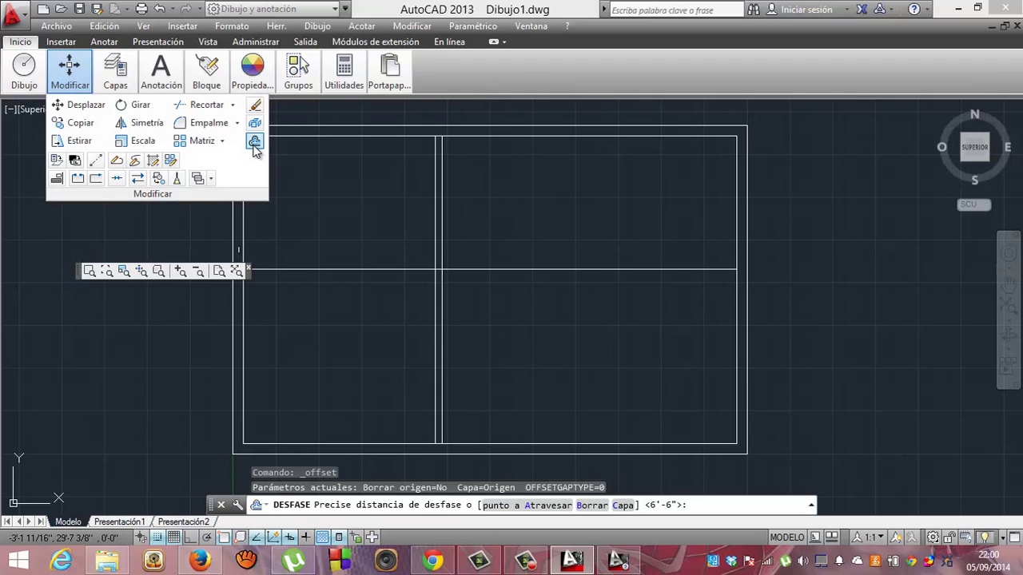
# Step: Offset the horizontal interior line 4 units downward
pyautogui.write('4')
pyautogui.press('Return')
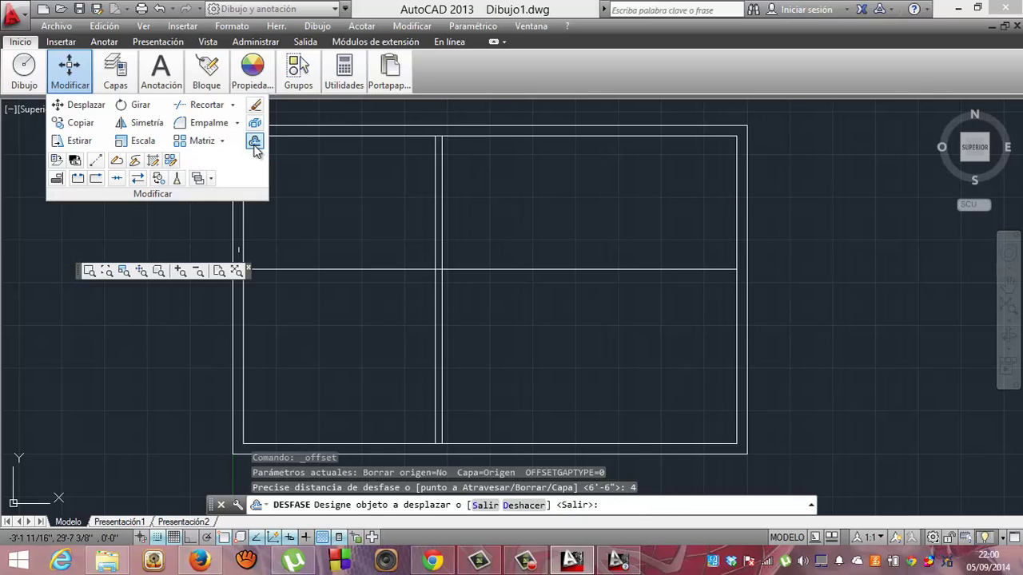
pyautogui.click(411, 272)
pyautogui.click(410, 283)
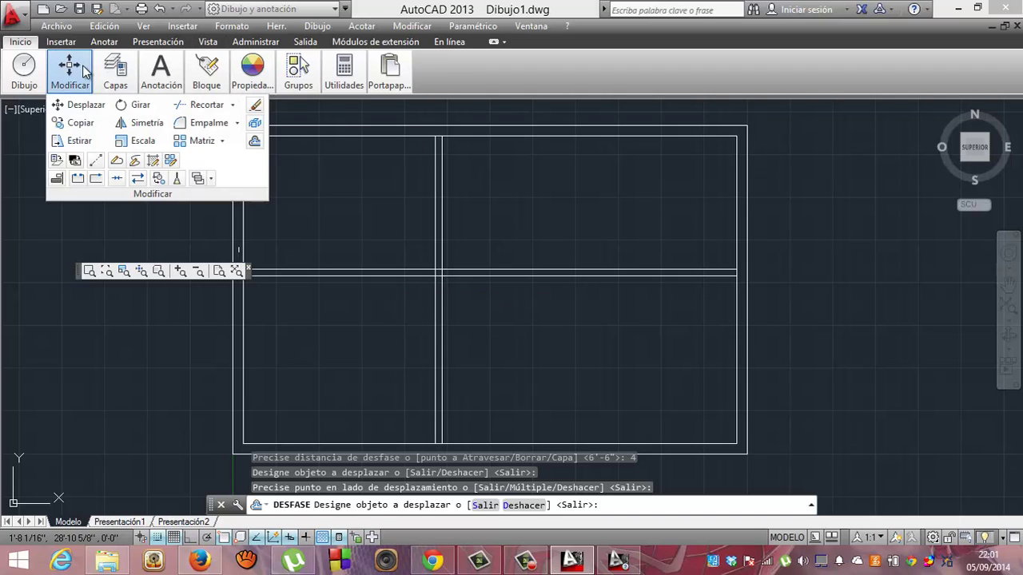
pyautogui.moveTo(69, 72)
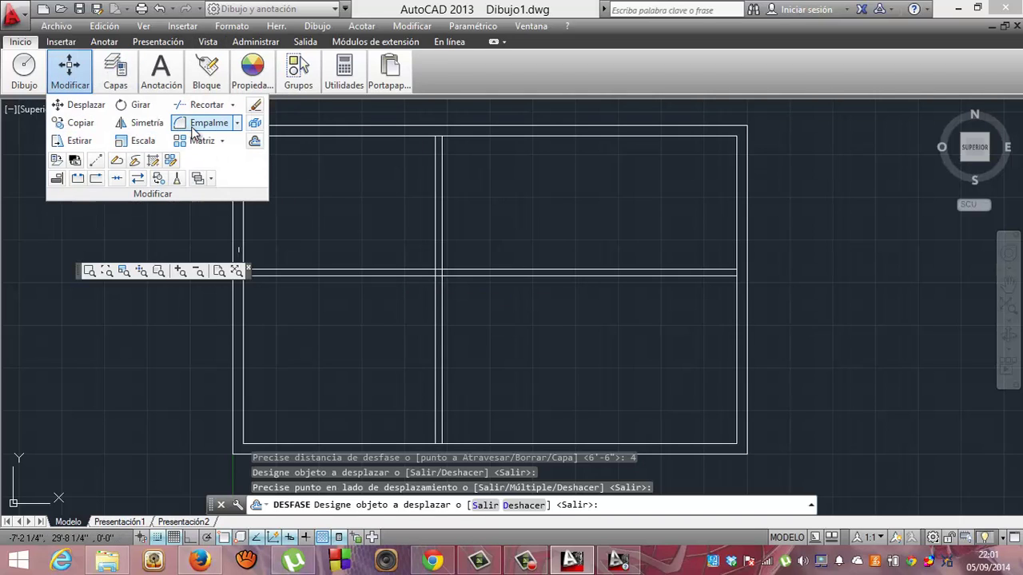
# Step: Fillet both horizontal interior lines into the vertical interior wall, forming a clean L-shaped corner
pyautogui.click(193, 128)
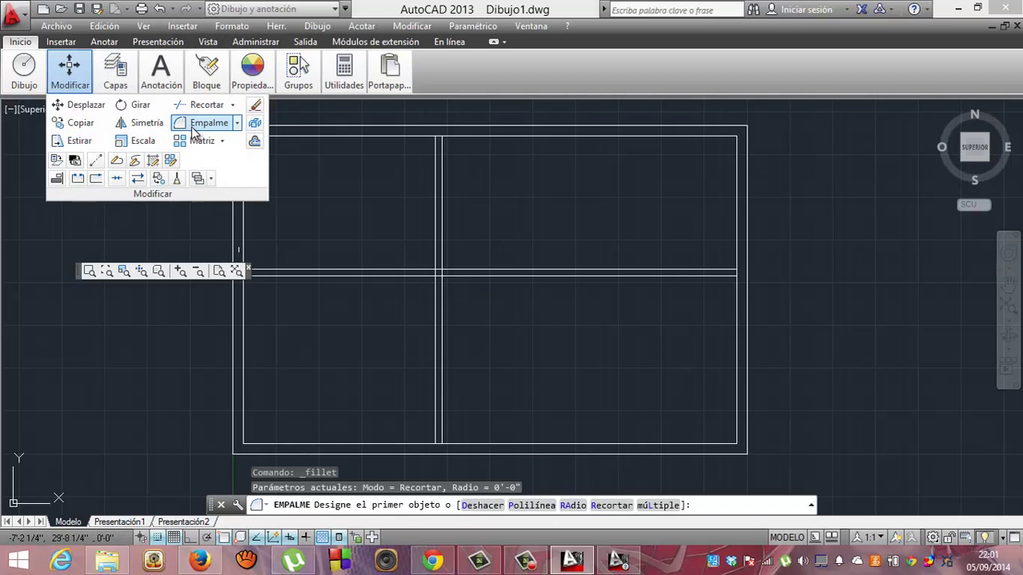
pyautogui.click(404, 270)
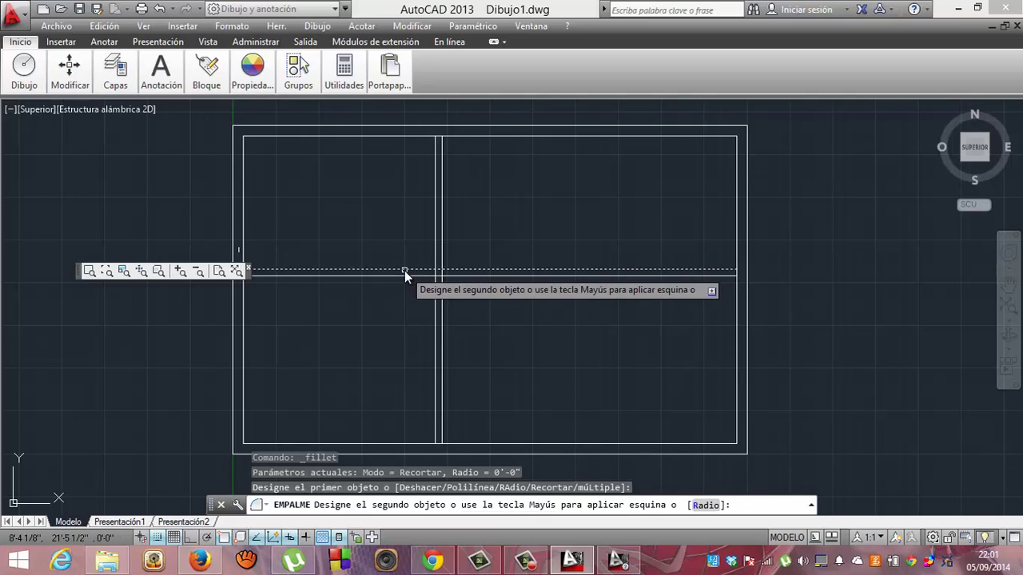
pyautogui.click(441, 297)
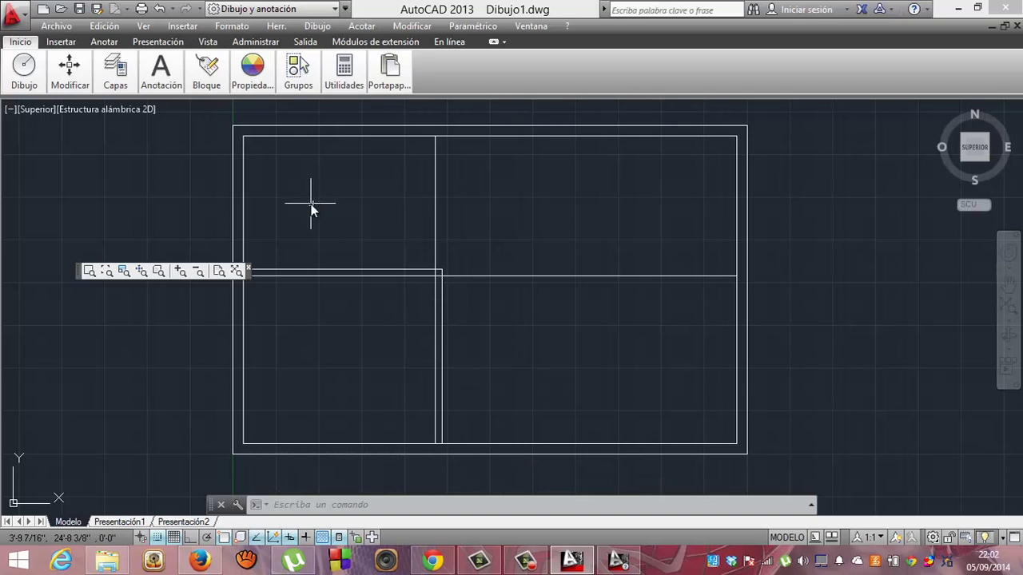
pyautogui.press('Return')
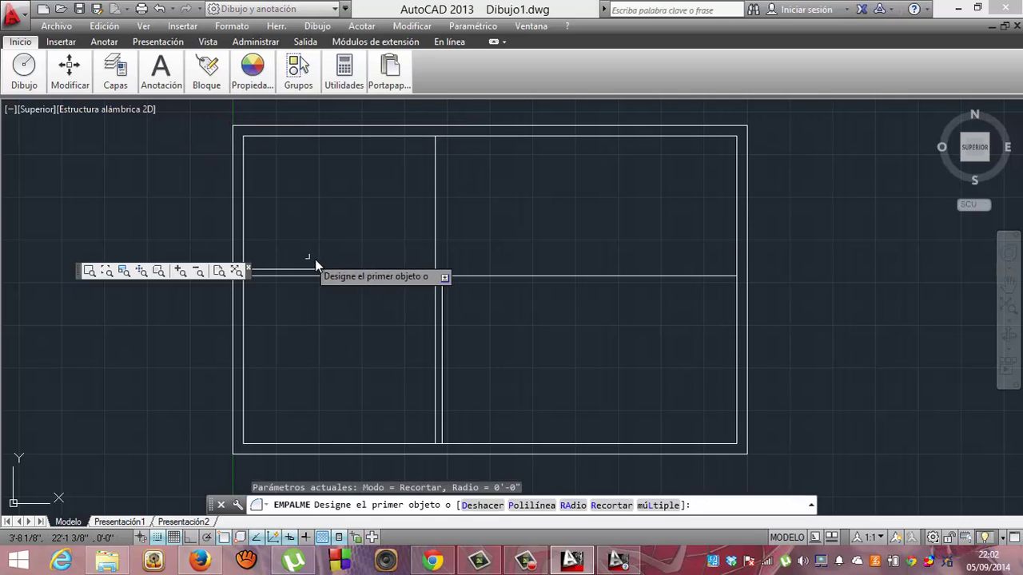
pyautogui.click(324, 277)
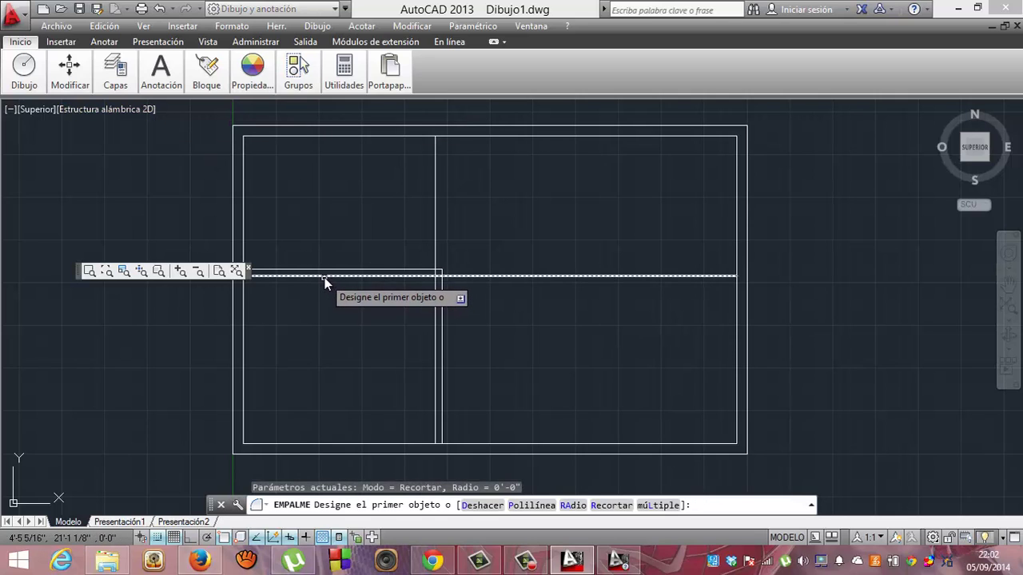
pyautogui.click(435, 320)
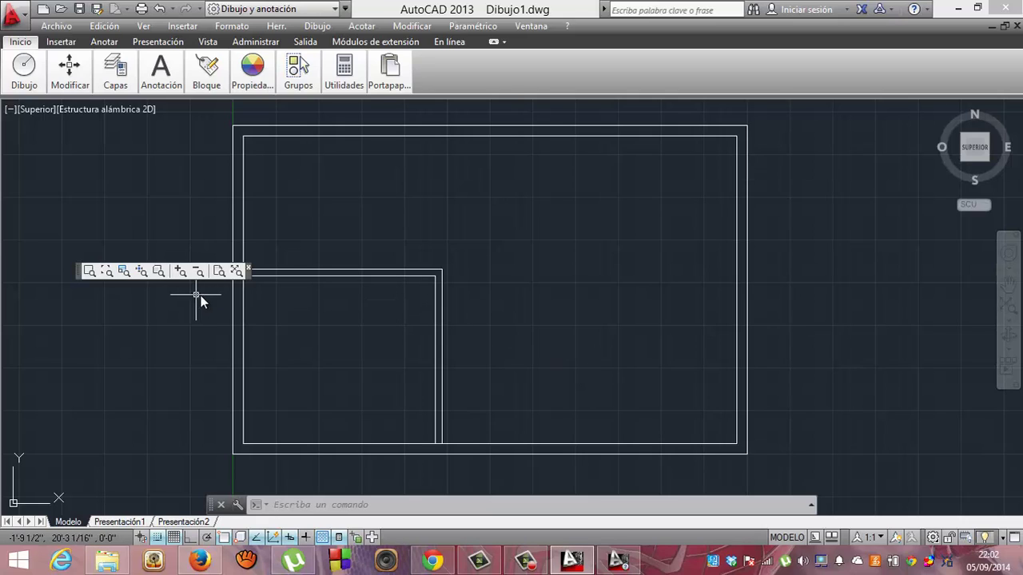
# Step: Reposition the Zoom toolbar, zoom to extents, then dynamic-zoom onto the left wall junction
pyautogui.moveTo(80, 272); pyautogui.dragTo(3, 408)
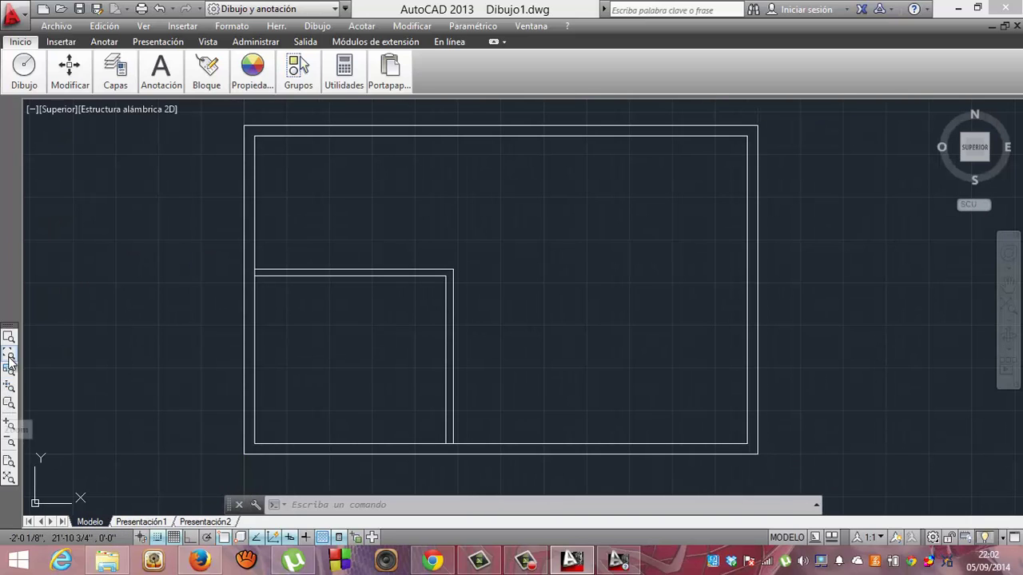
pyautogui.moveTo(9, 327); pyautogui.dragTo(111, 335)
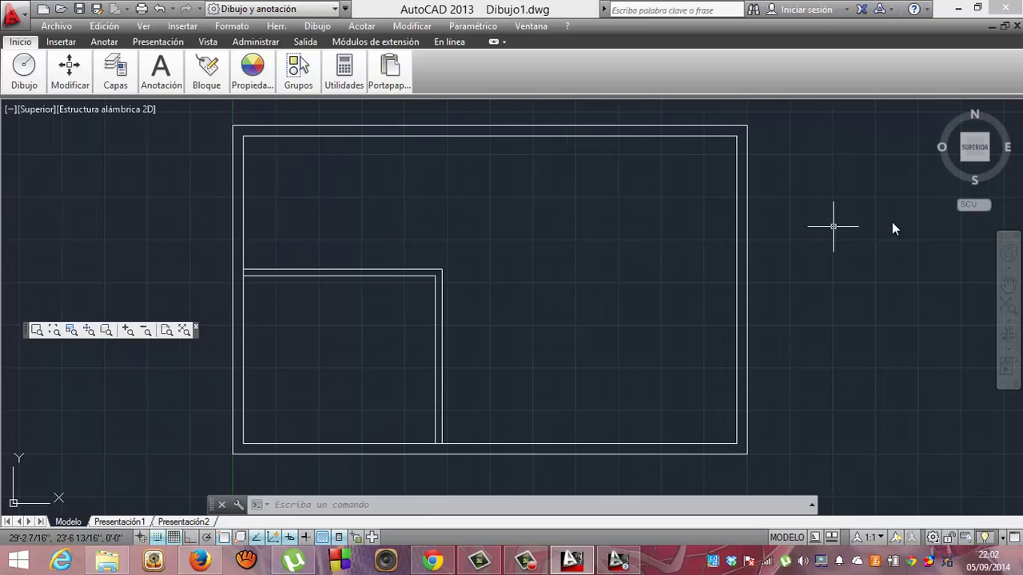
pyautogui.click(1011, 313)
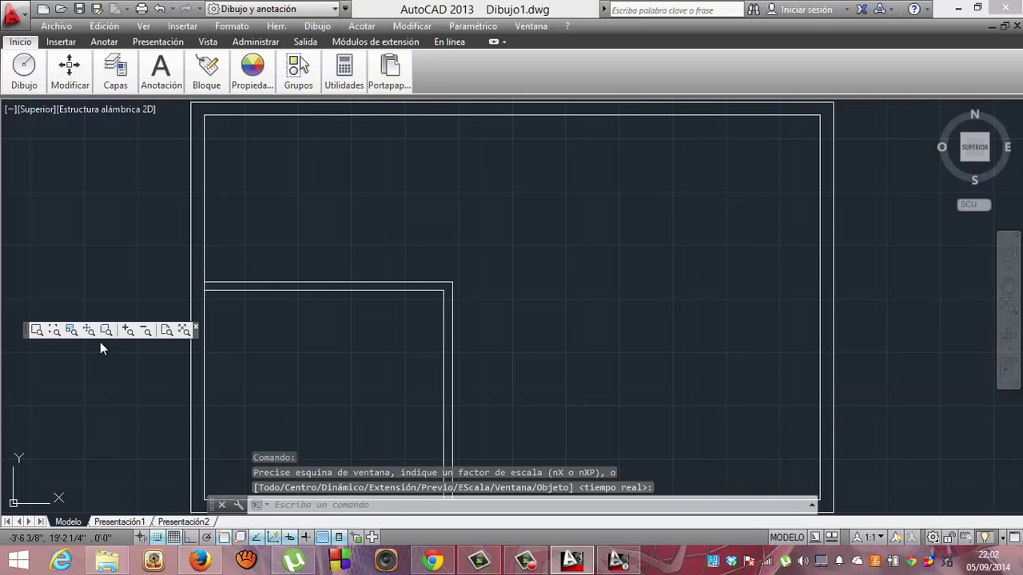
pyautogui.click(55, 330)
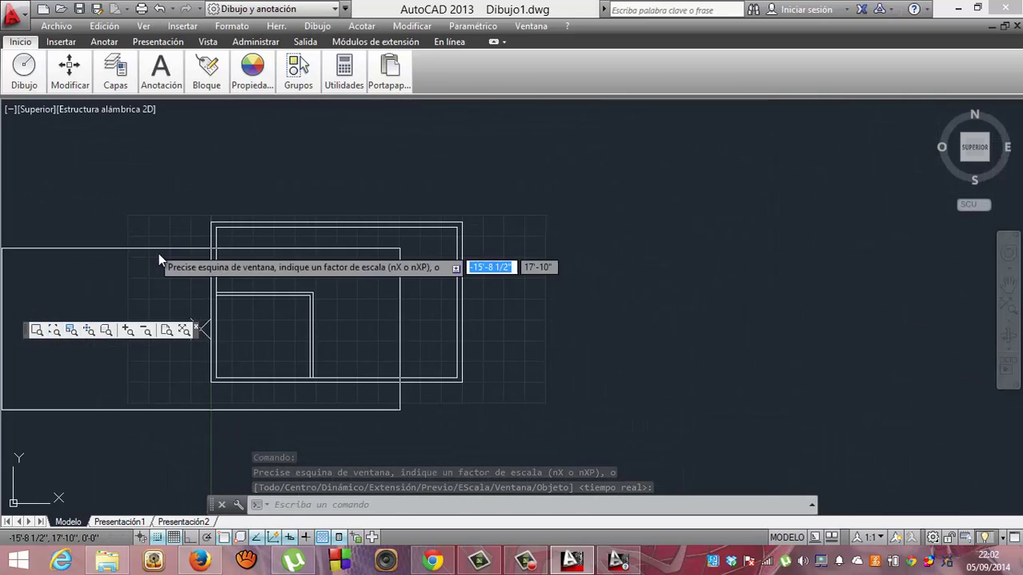
pyautogui.click(196, 275)
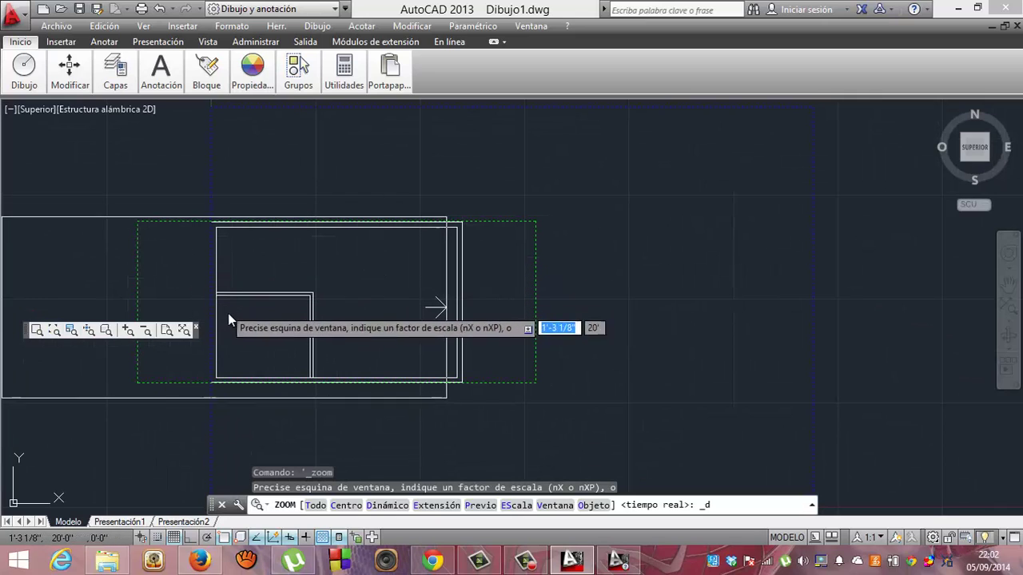
pyautogui.click(148, 296)
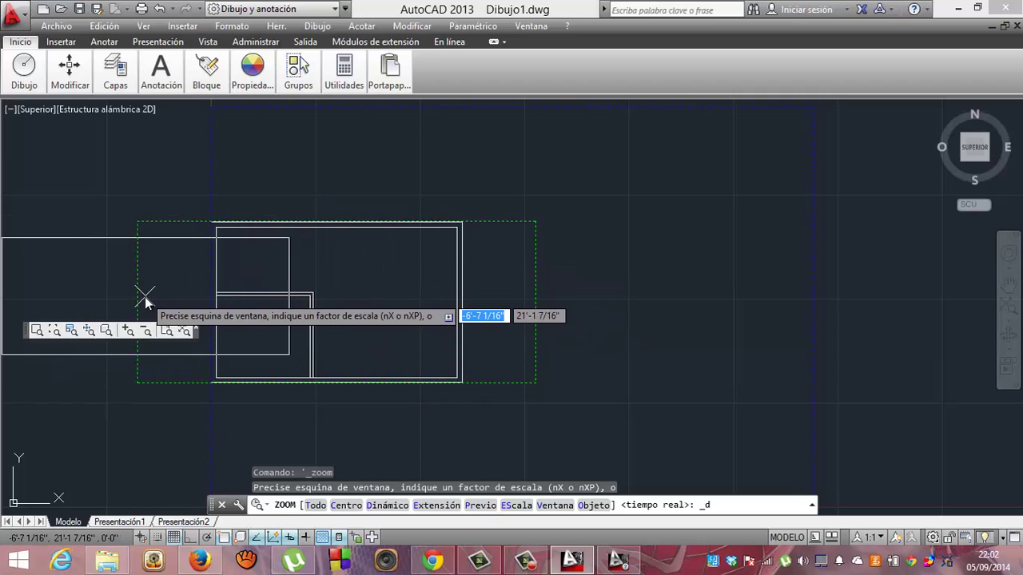
pyautogui.press('Return')
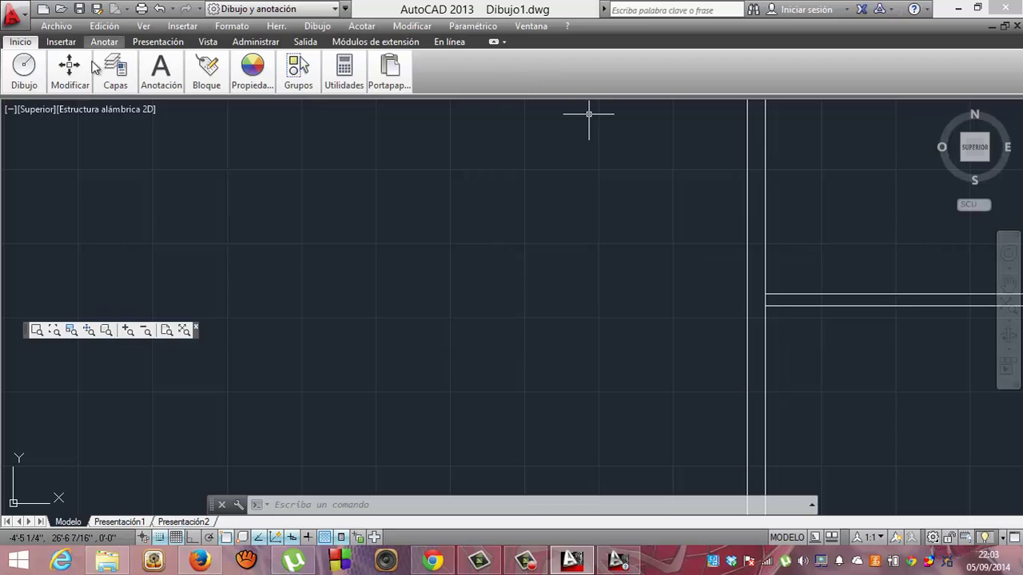
pyautogui.moveTo(70, 72)
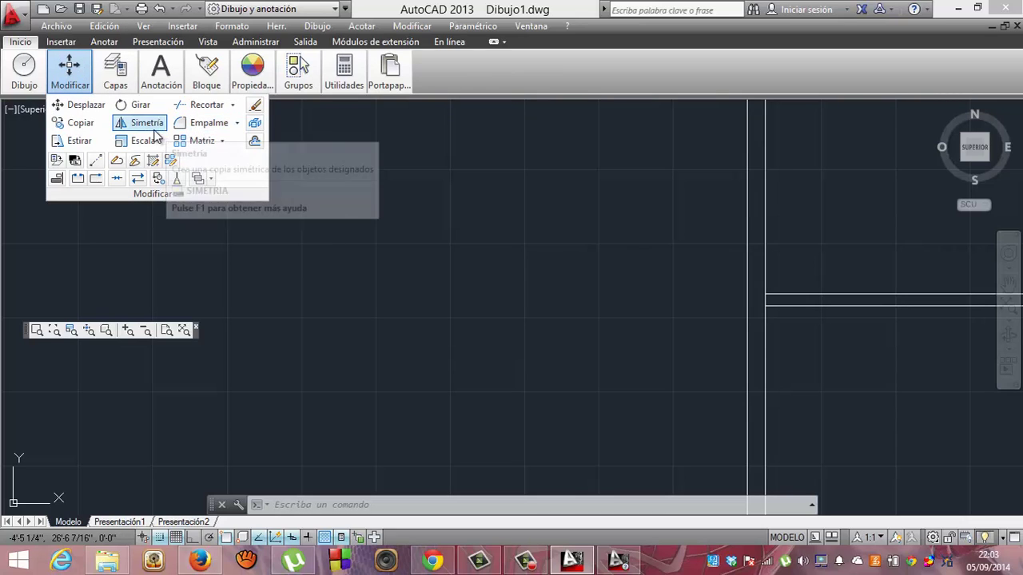
# Step: Trim the outer wall line between the two interior wall lines so they merge
pyautogui.click(203, 105)
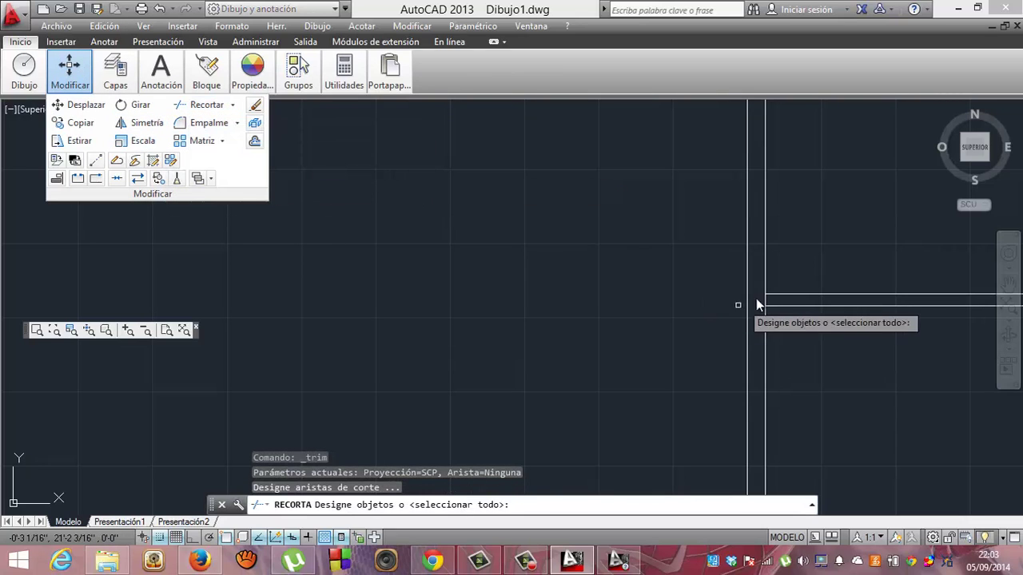
pyautogui.click(796, 294)
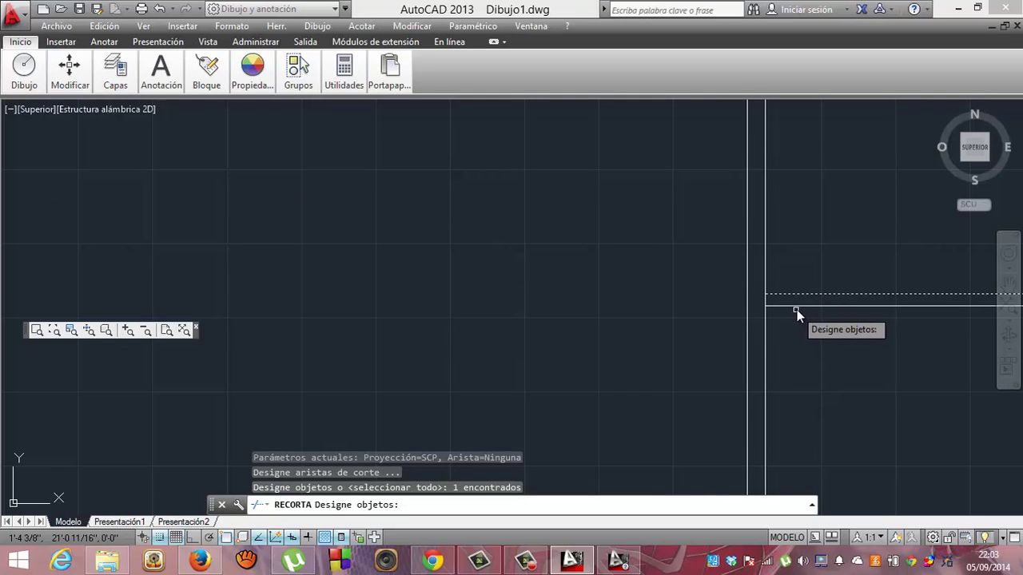
pyautogui.click(796, 307)
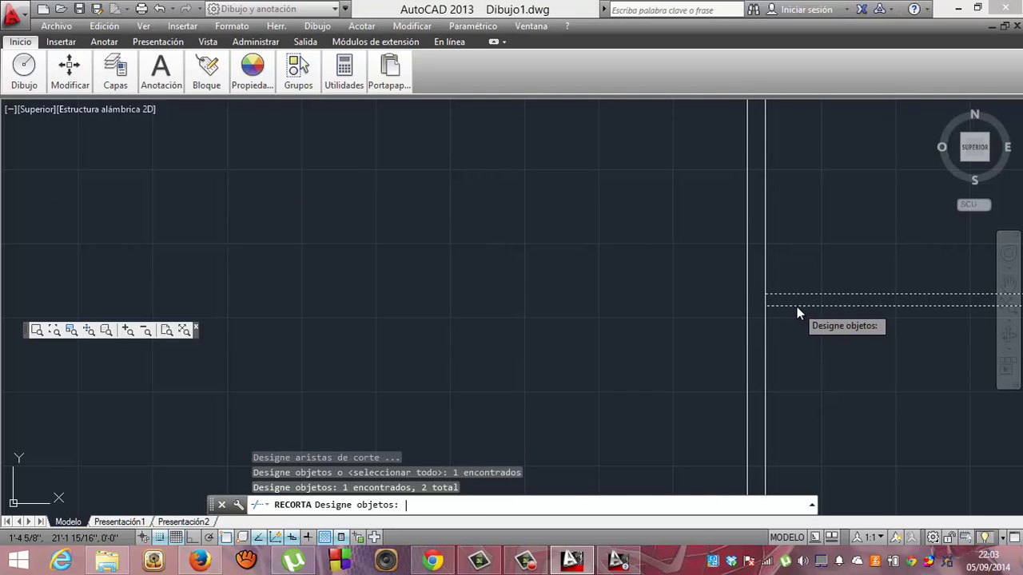
pyautogui.press('Return')
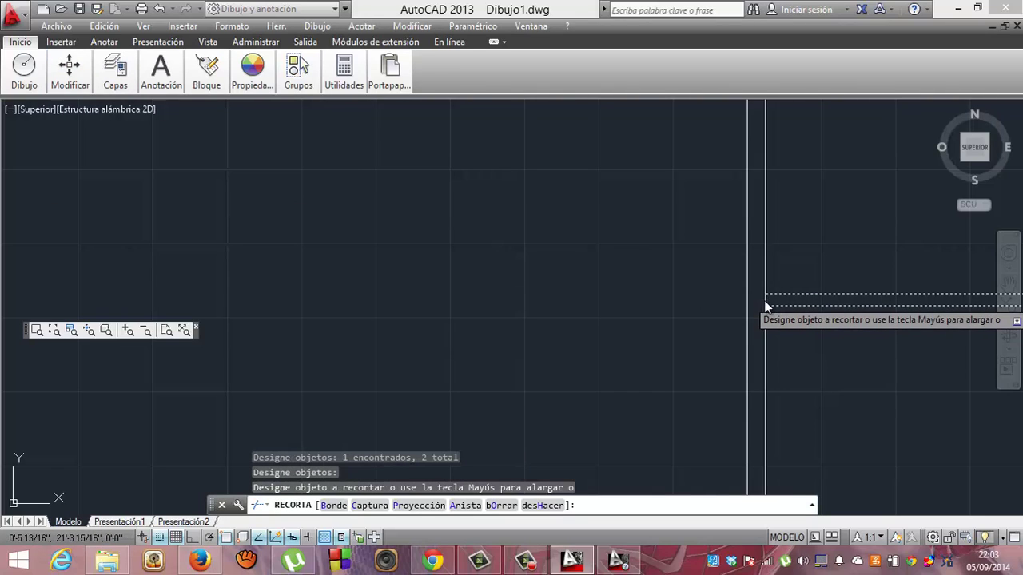
pyautogui.click(764, 301)
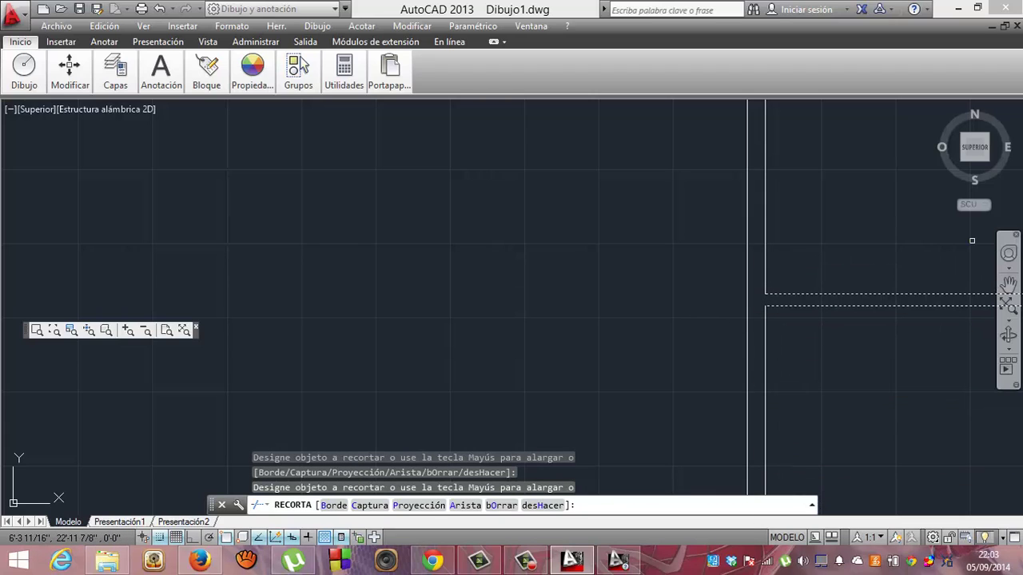
# Step: At the bottom wall, trim the inner line between the vertical partition's two lines
pyautogui.click(1009, 284)
pyautogui.moveTo(811, 304)
pyautogui.mouseDown()
pyautogui.moveTo(511, 112)
pyautogui.moveTo(586, 331)
pyautogui.moveTo(537, 306)
pyautogui.moveTo(472, 301)
pyautogui.mouseUp()
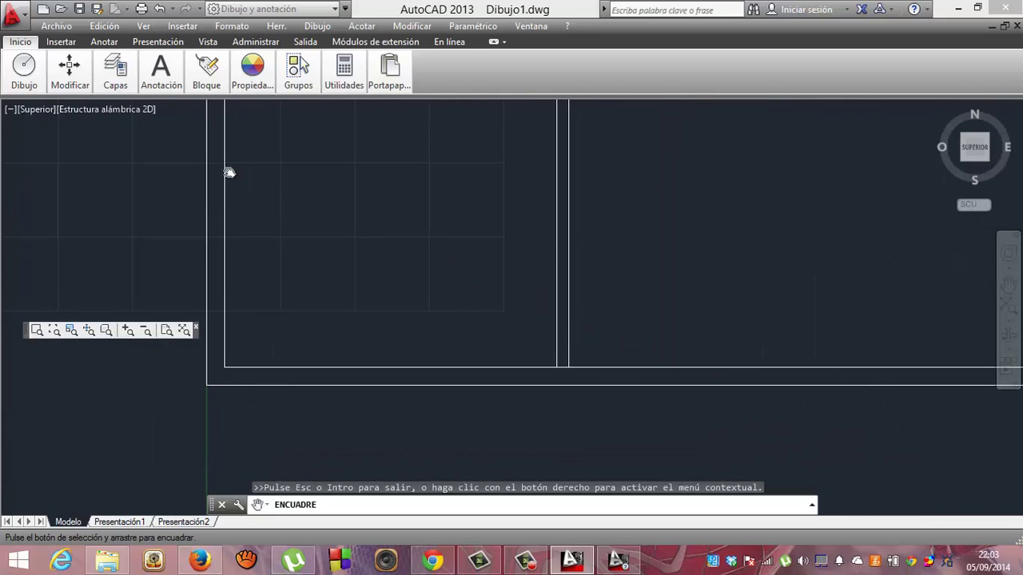
pyautogui.press('Escape')
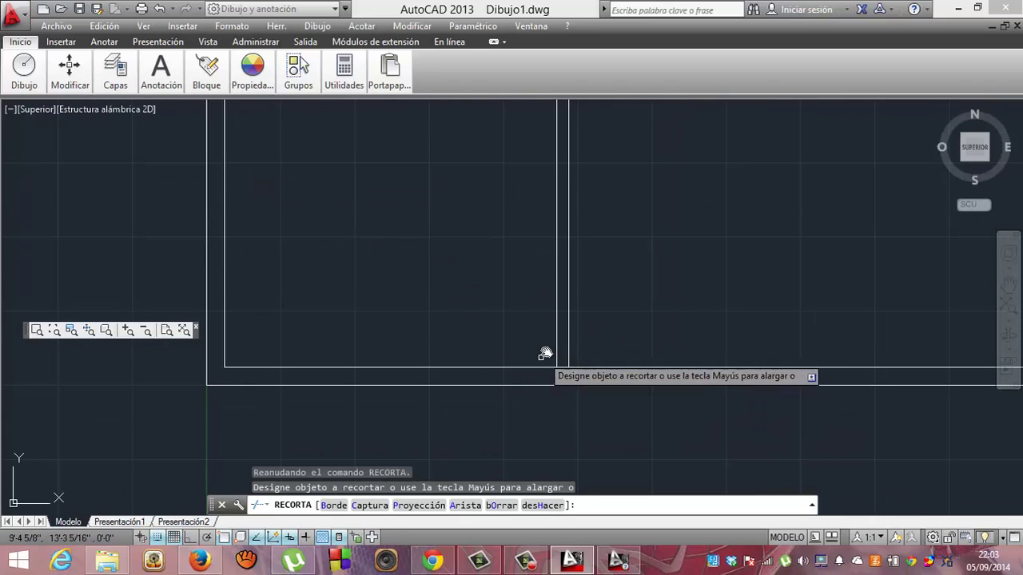
pyautogui.click(557, 345)
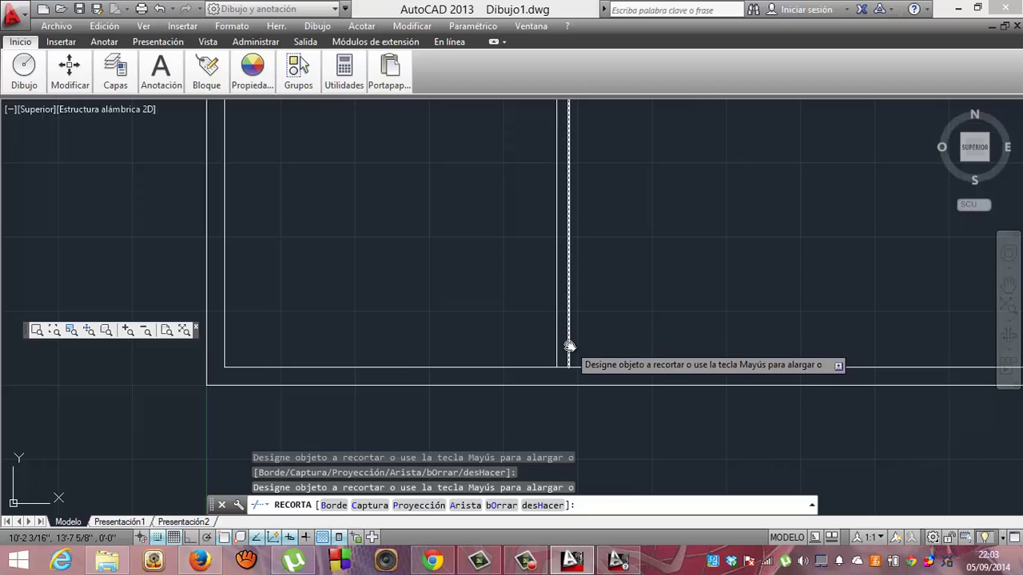
pyautogui.press('Return')
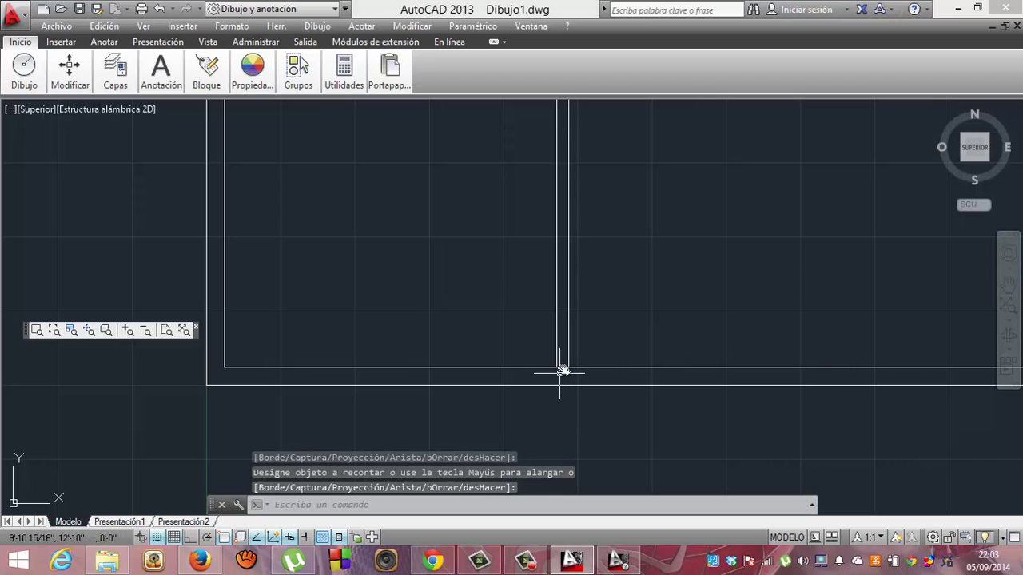
pyautogui.click(564, 368)
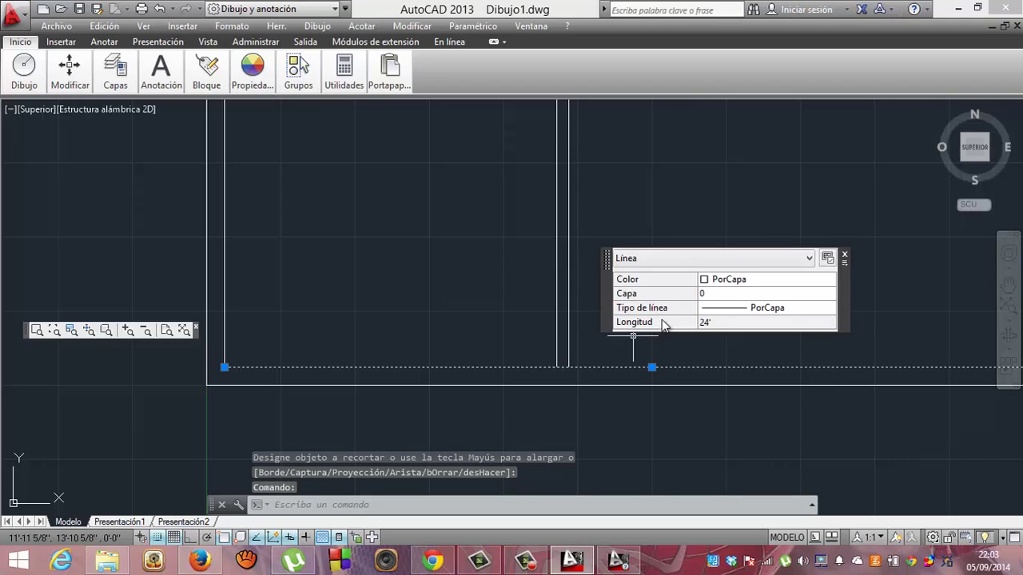
pyautogui.press('Escape')
pyautogui.press('Escape')
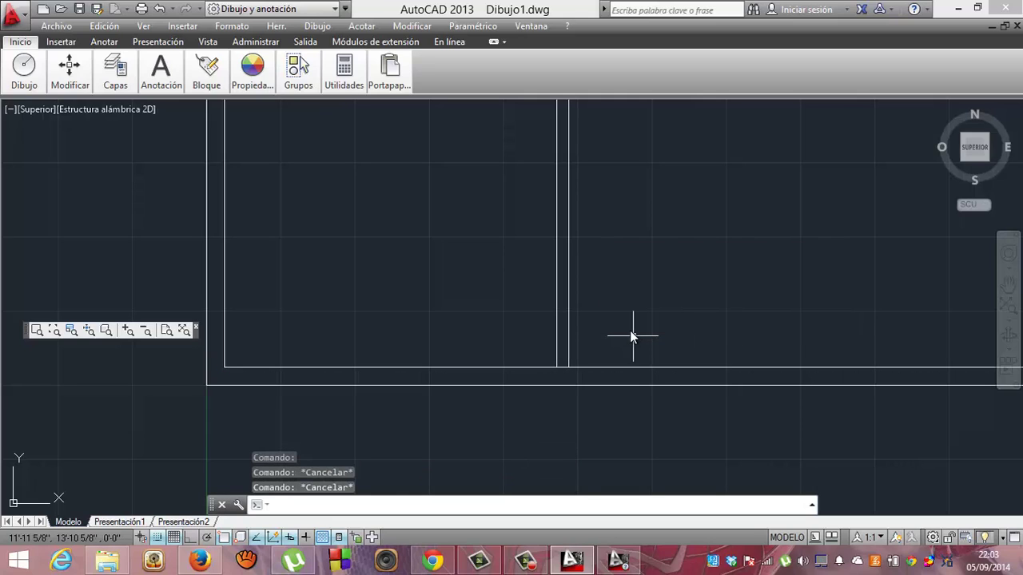
pyautogui.press('Return')
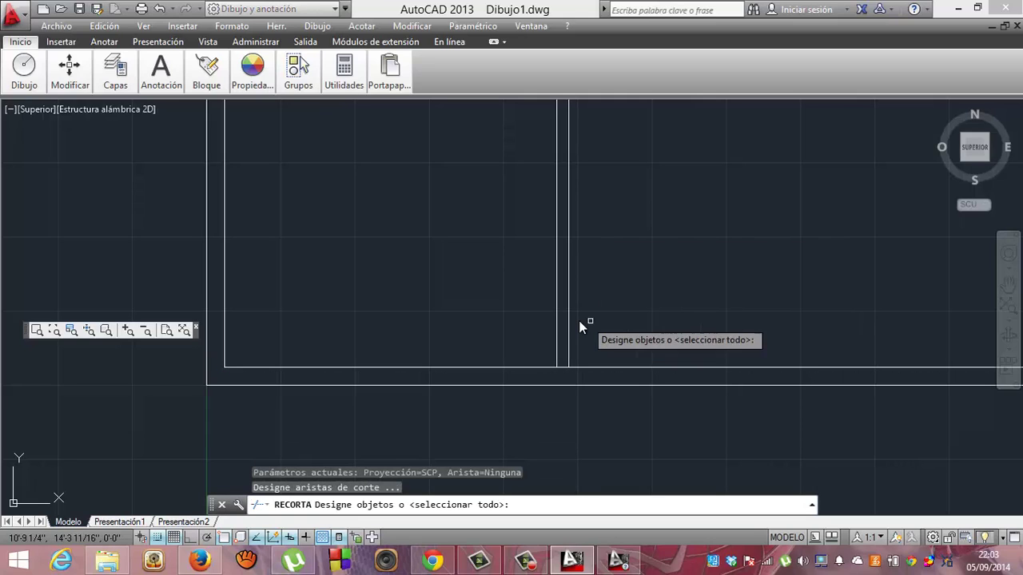
pyautogui.click(557, 325)
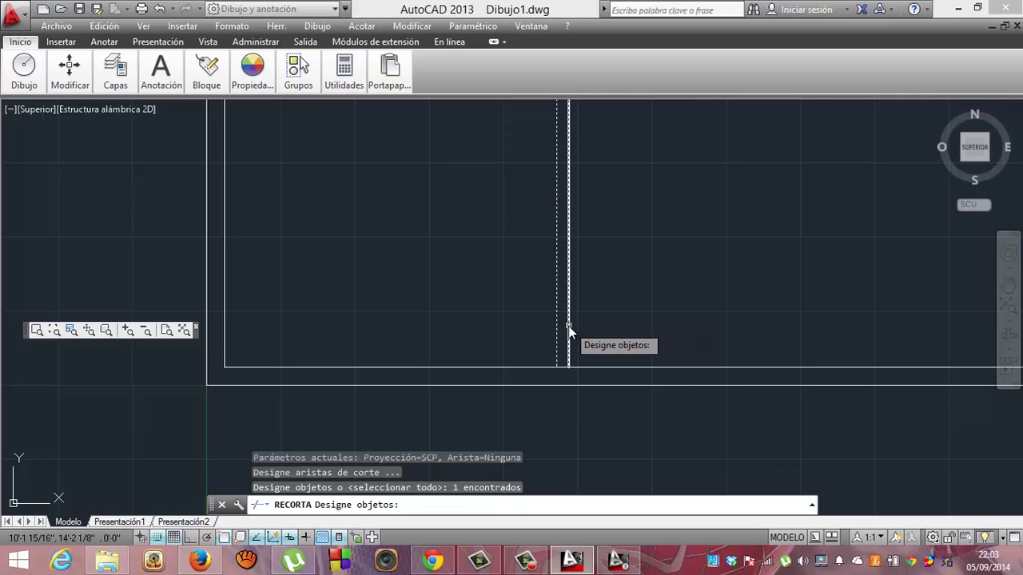
pyautogui.click(568, 326)
pyautogui.press('Return')
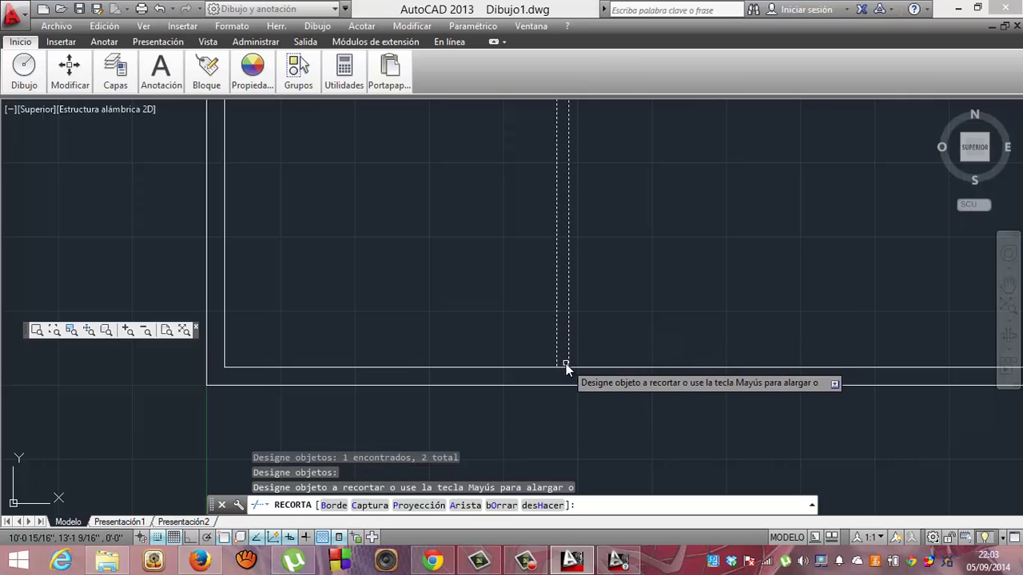
pyautogui.click(562, 367)
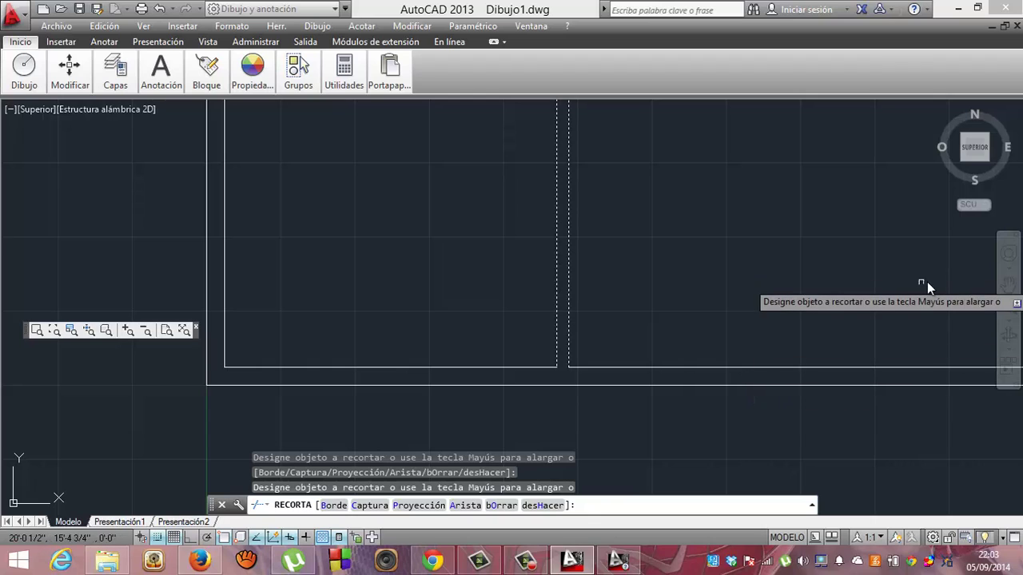
# Step: Offset the left inner wall line 6 units into the plan
pyautogui.click(1008, 284)
pyautogui.moveTo(580, 202); pyautogui.dragTo(532, 464)
pyautogui.moveTo(480, 384)
pyautogui.mouseDown()
pyautogui.moveTo(552, 455)
pyautogui.moveTo(495, 446)
pyautogui.mouseUp()
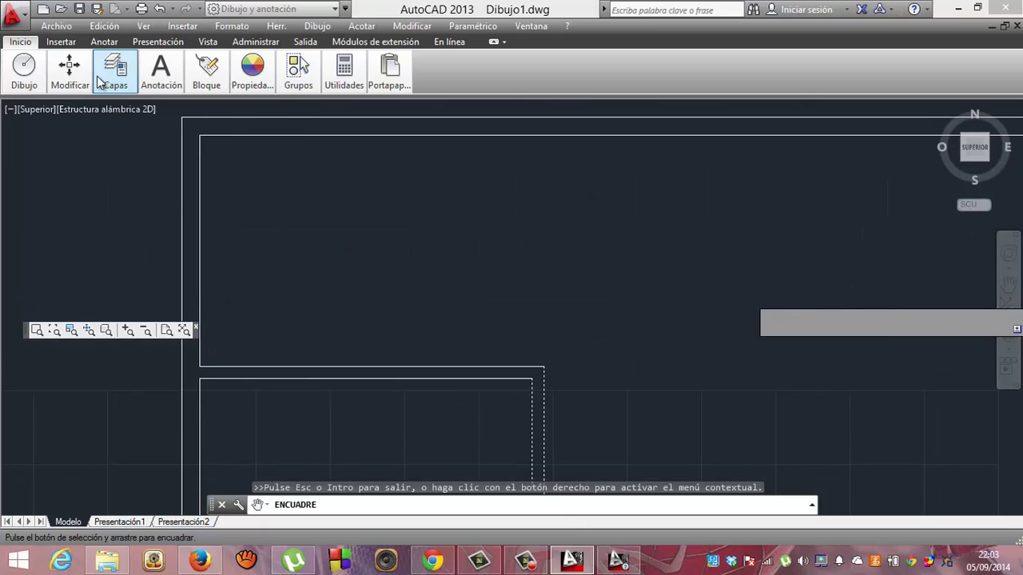
pyautogui.moveTo(70, 71)
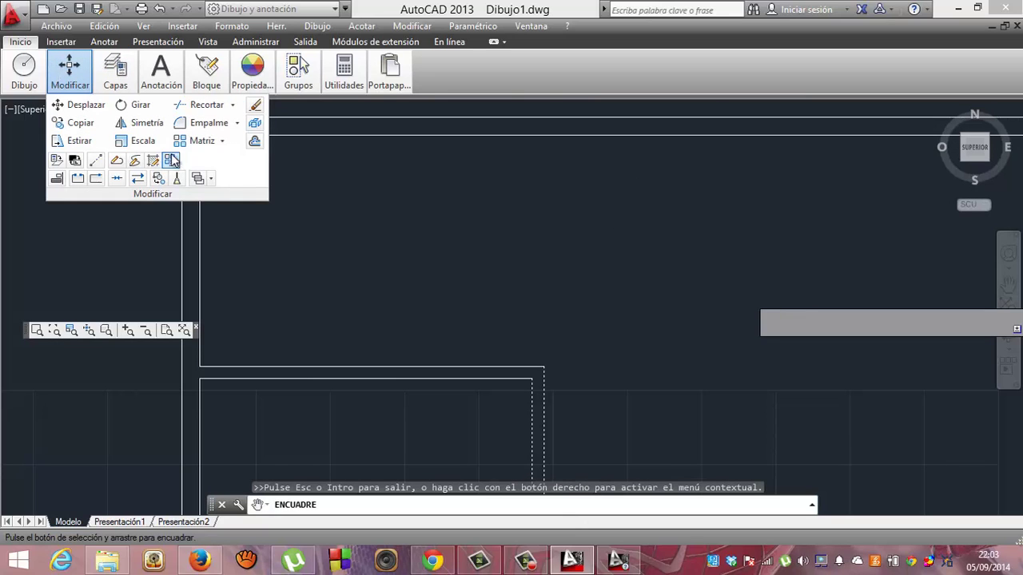
pyautogui.click(254, 142)
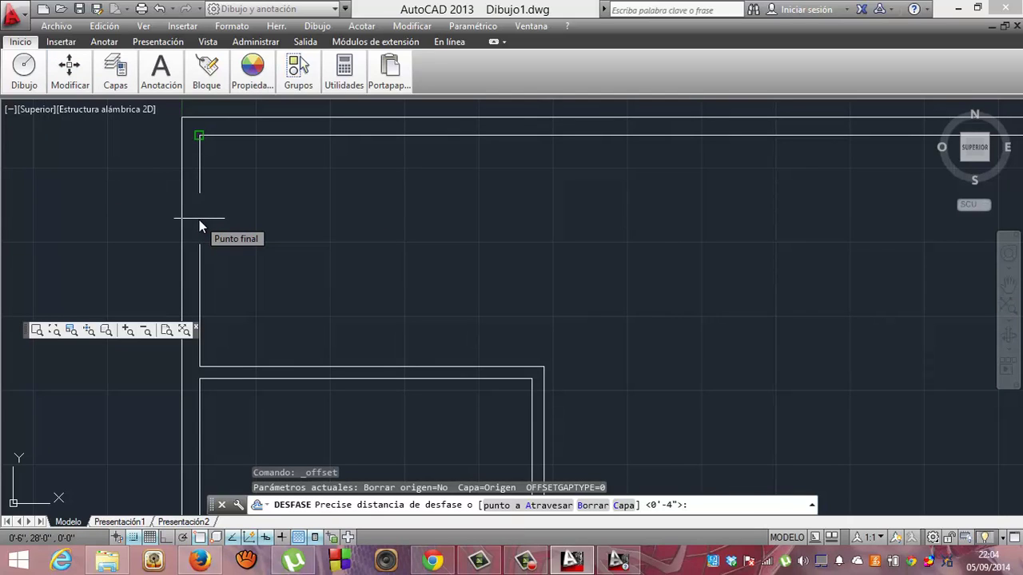
pyautogui.write('6')
pyautogui.press('Return')
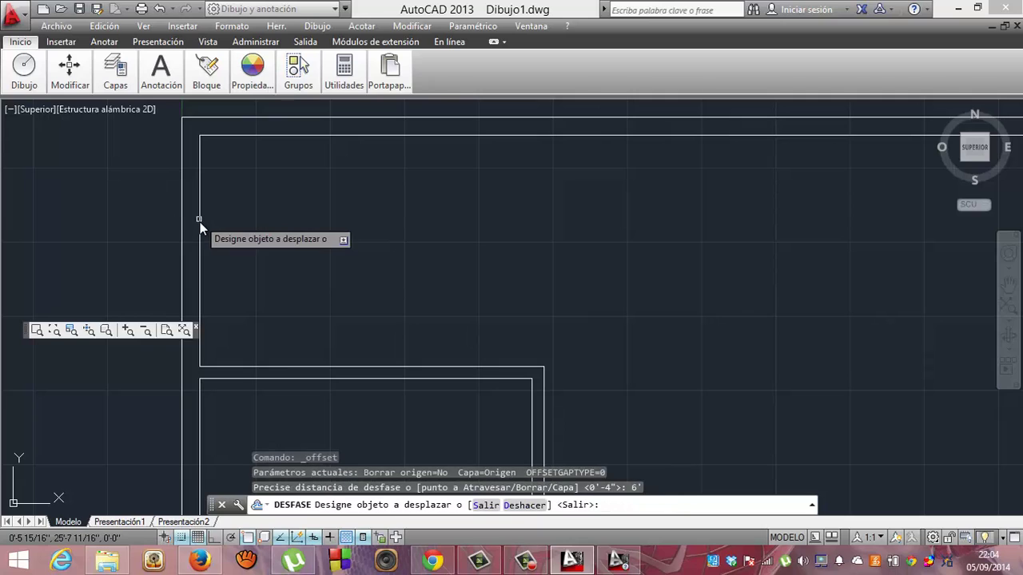
pyautogui.click(199, 220)
pyautogui.click(392, 215)
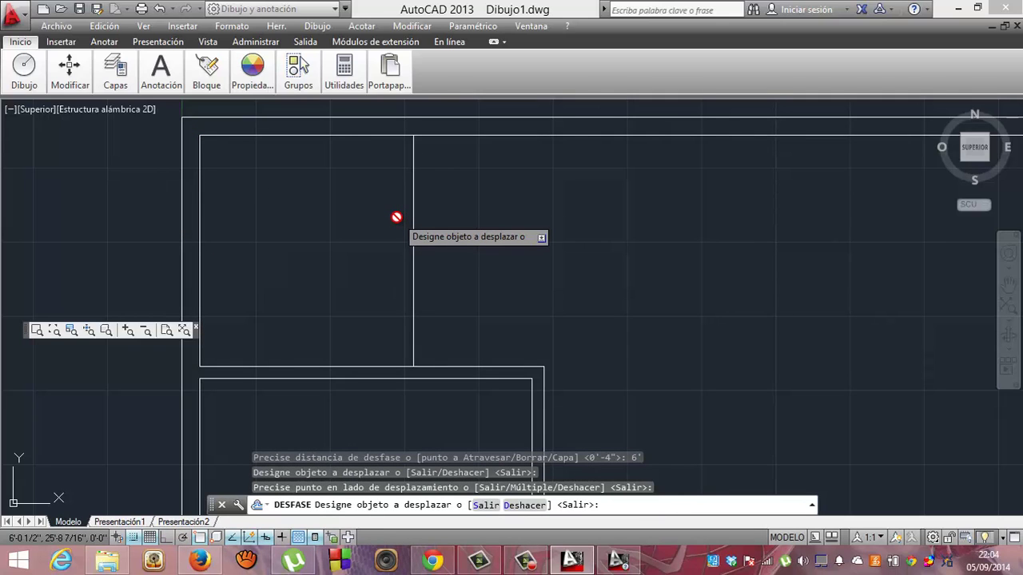
pyautogui.moveTo(69, 72)
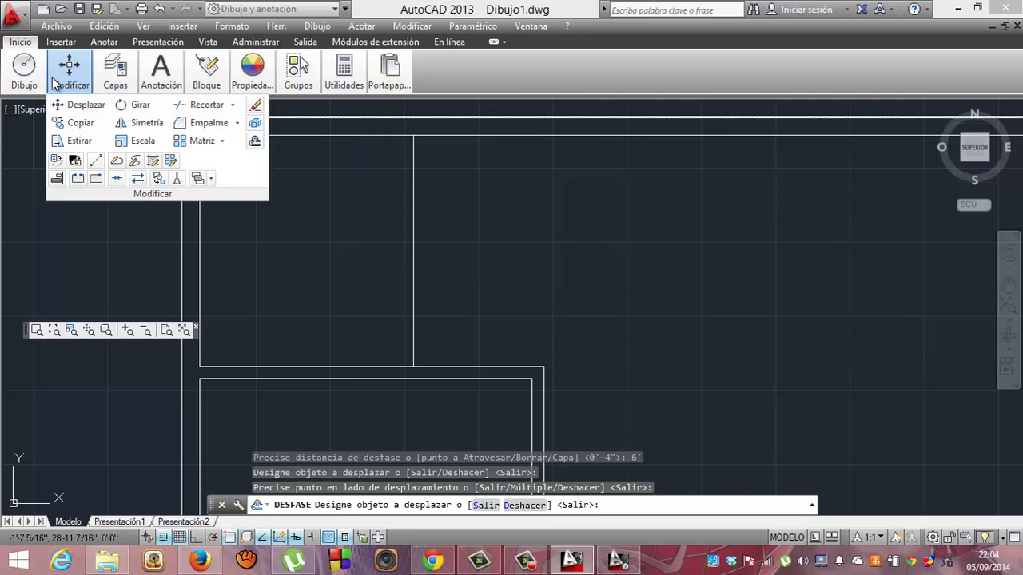
# Step: Offset the interior vertical wall line 4 units to its right
pyautogui.click(255, 143)
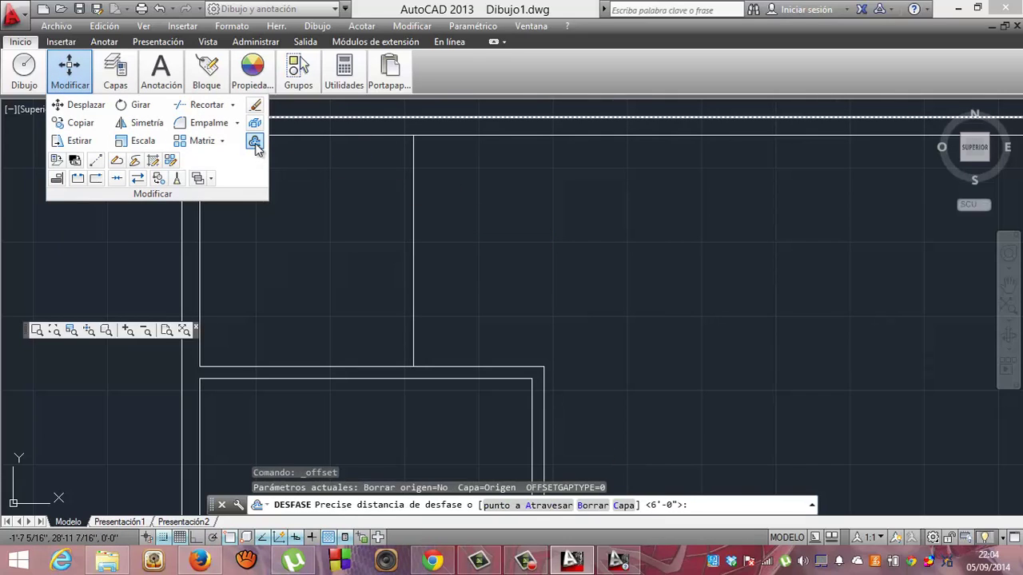
pyautogui.write('4')
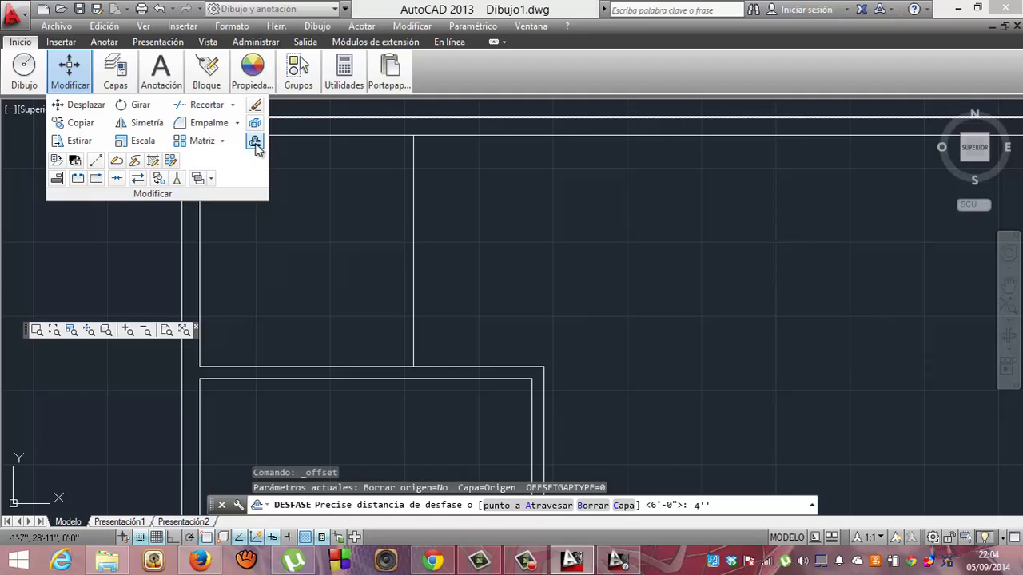
pyautogui.press('Return')
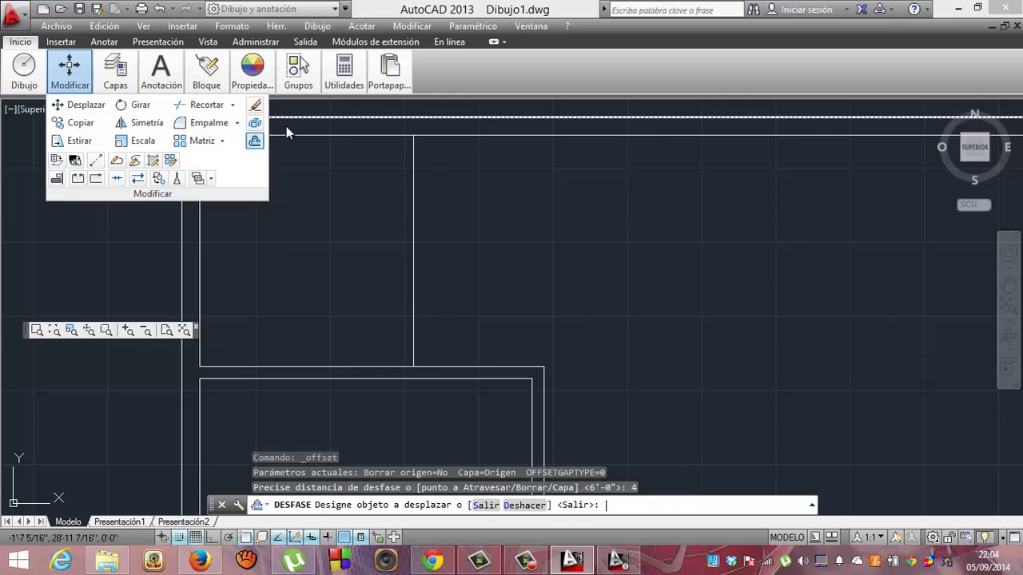
pyautogui.click(415, 186)
pyautogui.click(429, 186)
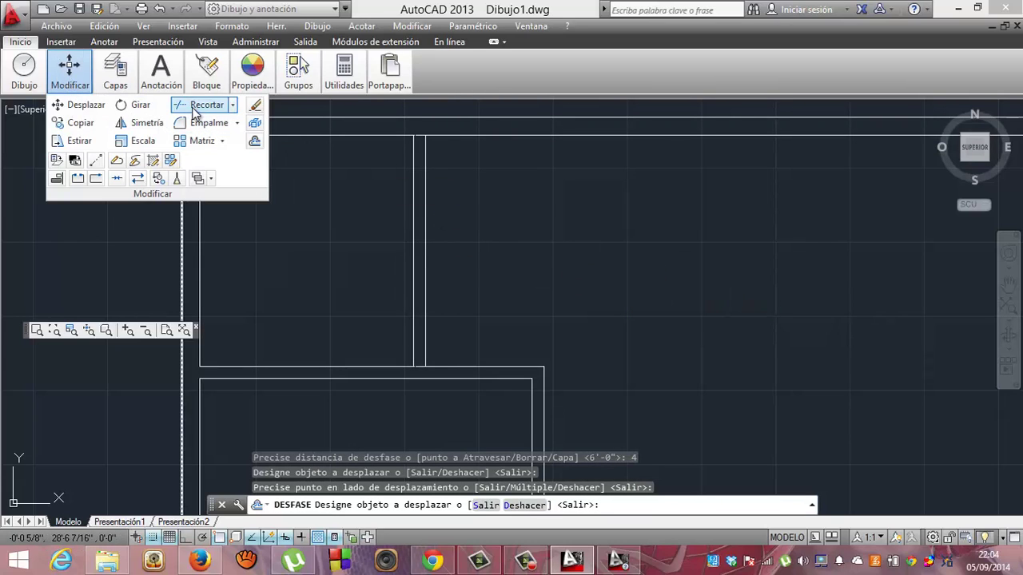
# Step: Trim the top and bottom horizontal segments lying between the two vertical partition lines
pyautogui.click(203, 104)
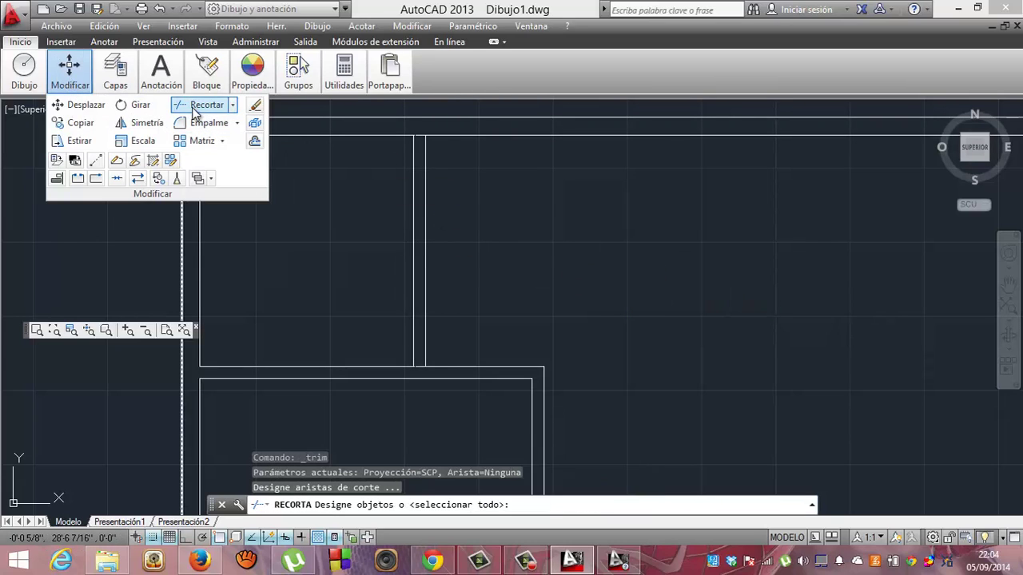
pyautogui.click(415, 148)
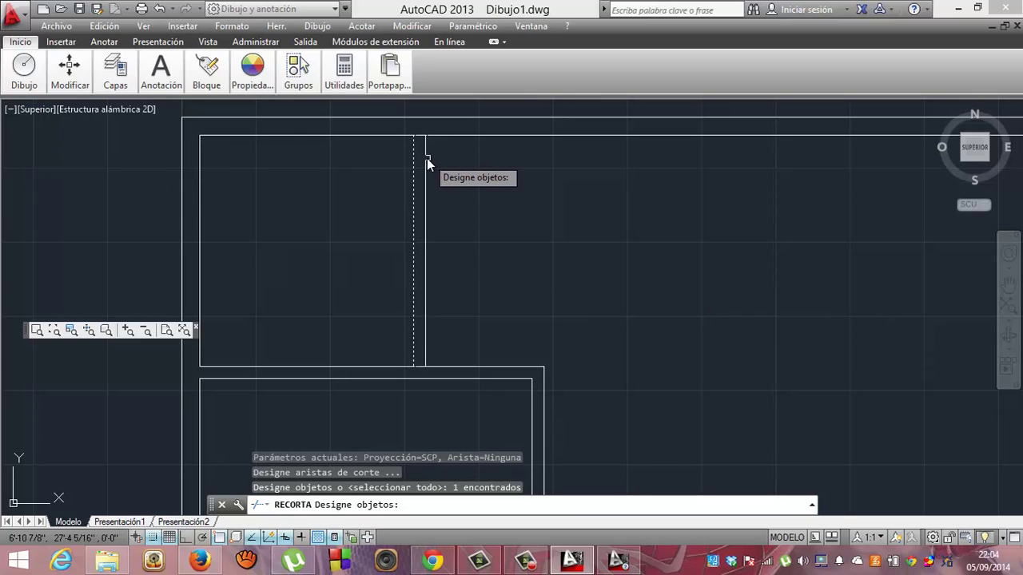
pyautogui.click(426, 159)
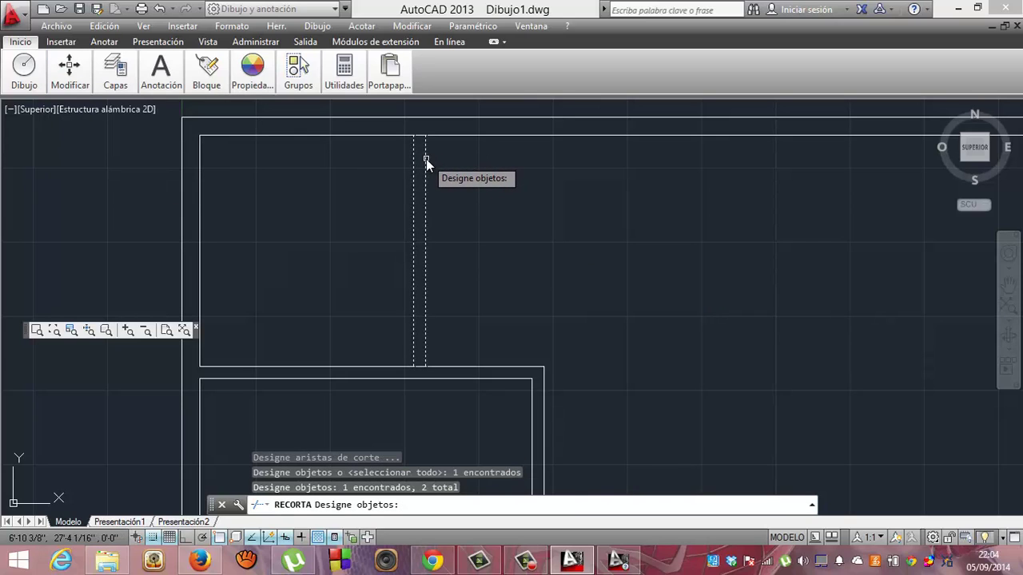
pyautogui.press('Return')
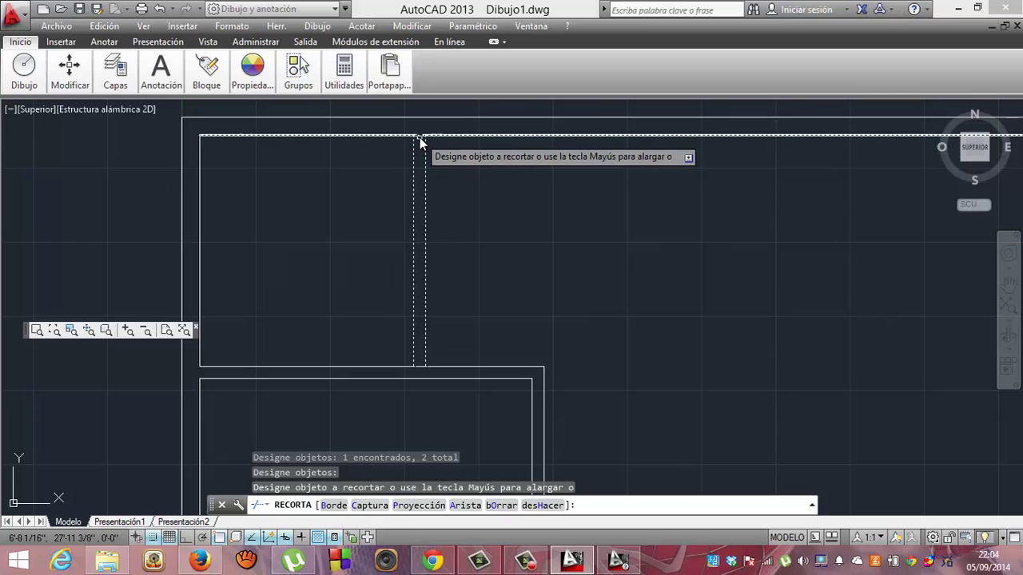
pyautogui.click(419, 138)
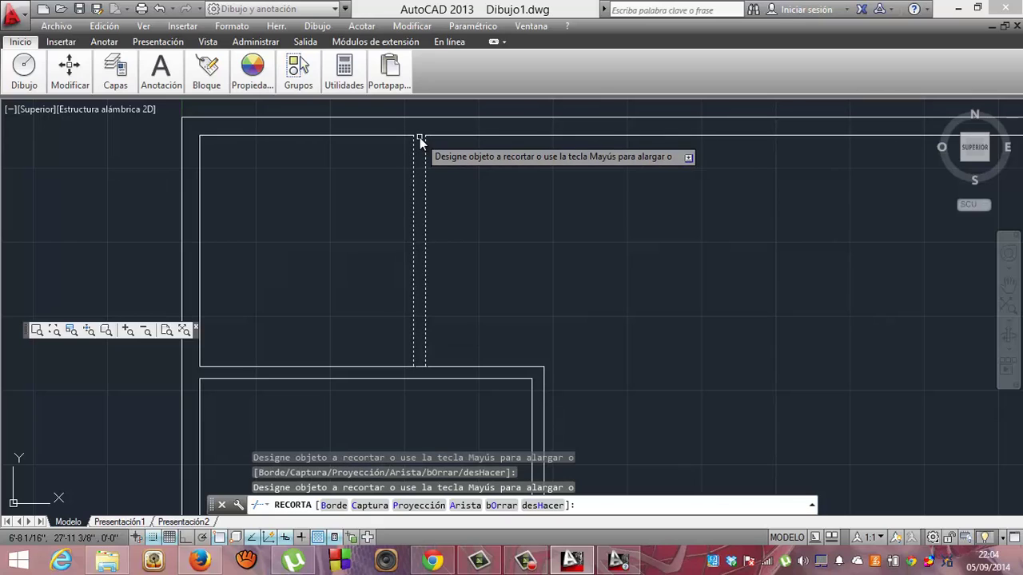
pyautogui.click(418, 367)
pyautogui.press('Return')
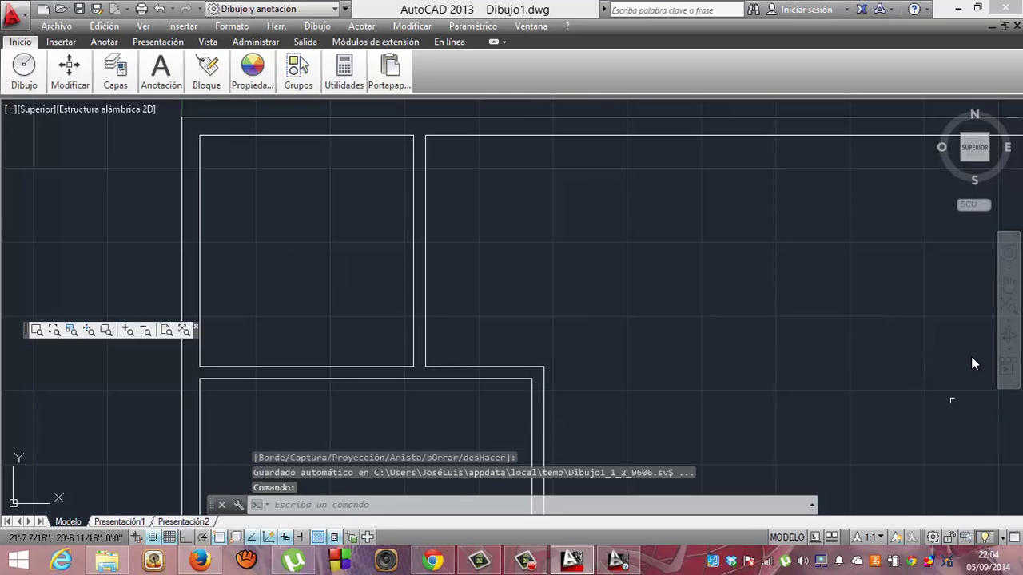
# Step: Zoom out and pan until the whole three-room floor plan is centred in view
pyautogui.click(37, 331)
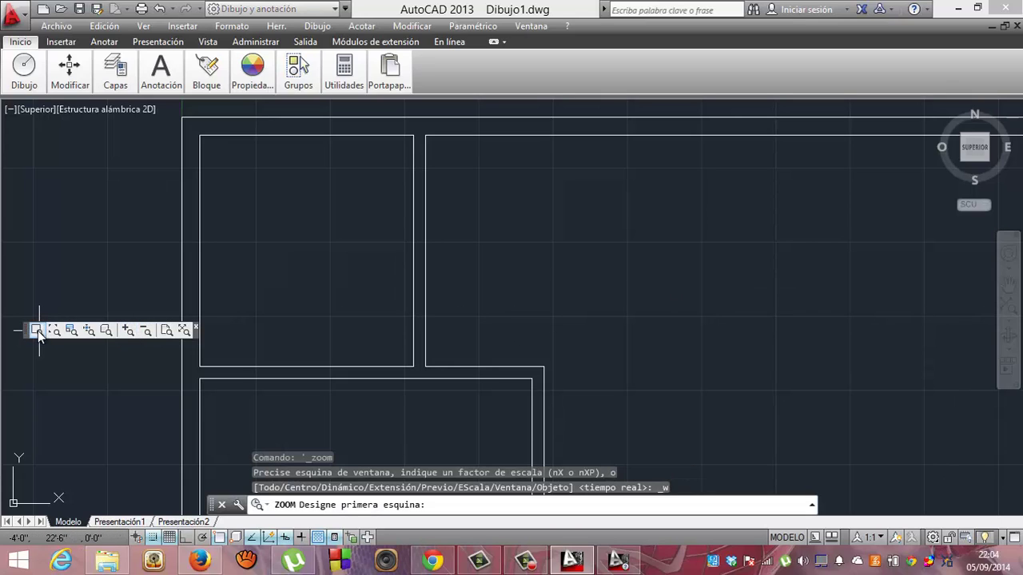
pyautogui.click(183, 332)
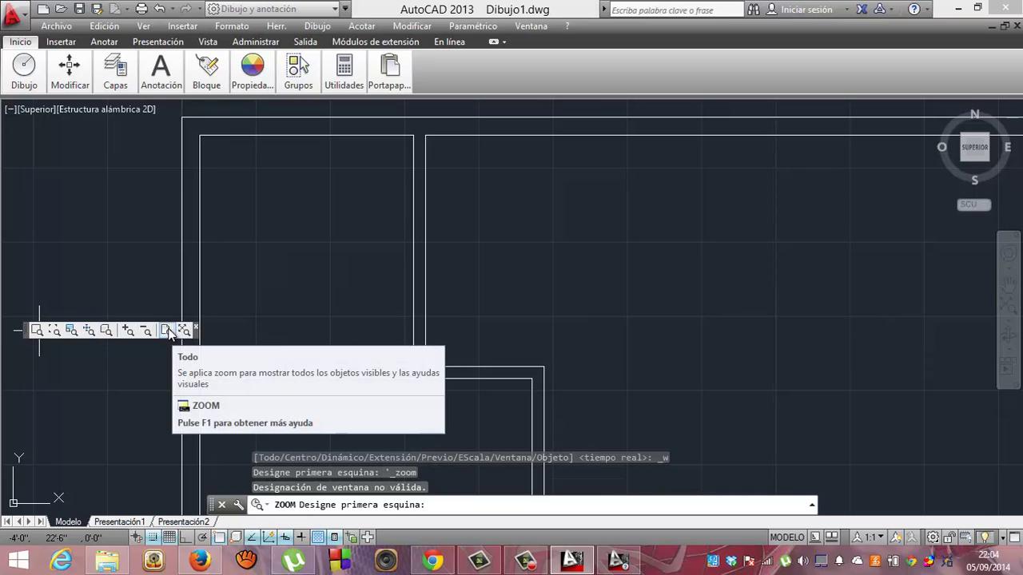
pyautogui.click(168, 333)
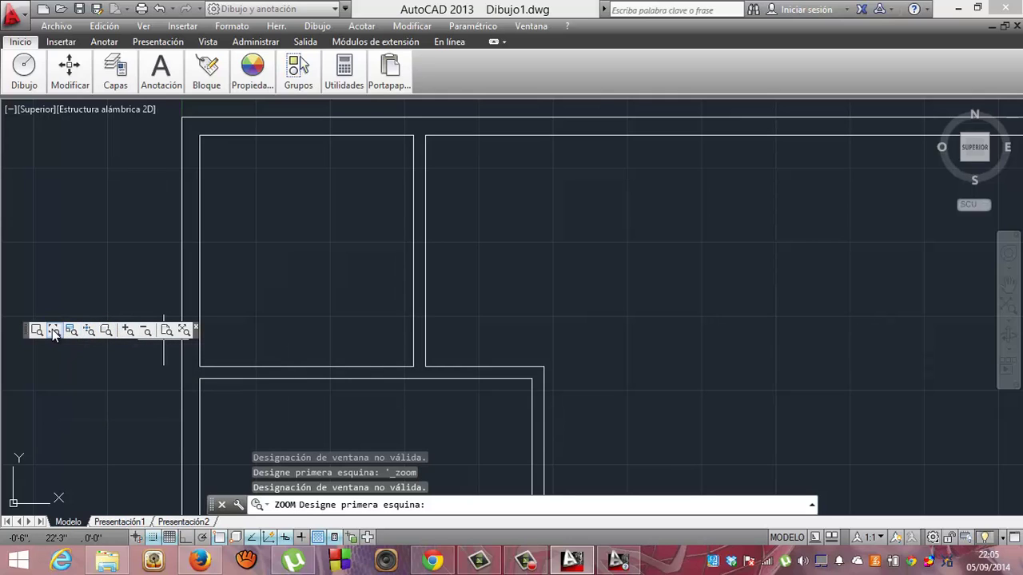
pyautogui.click(1007, 306)
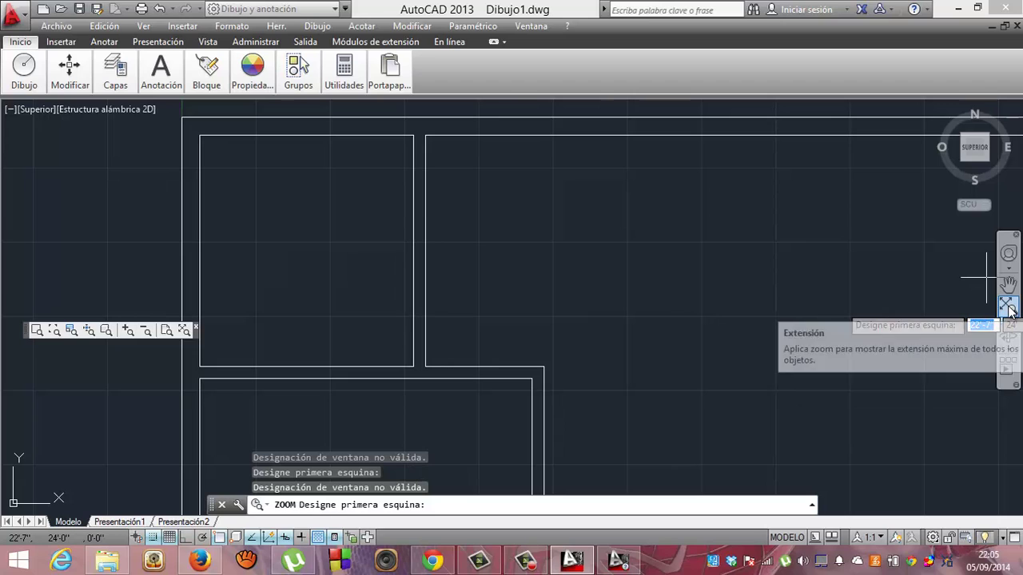
pyautogui.click(772, 284)
pyautogui.click(727, 234)
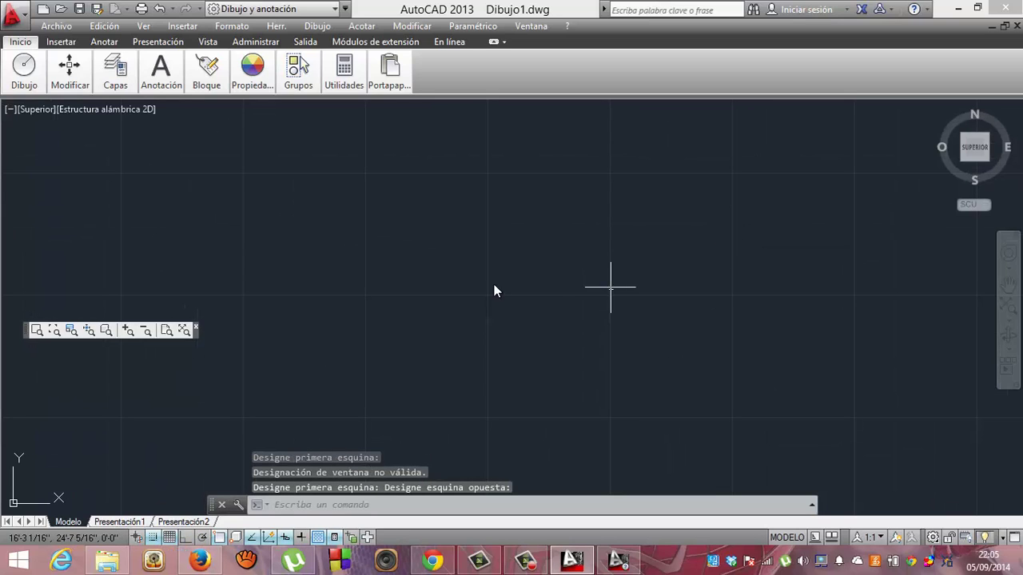
pyautogui.click(147, 331)
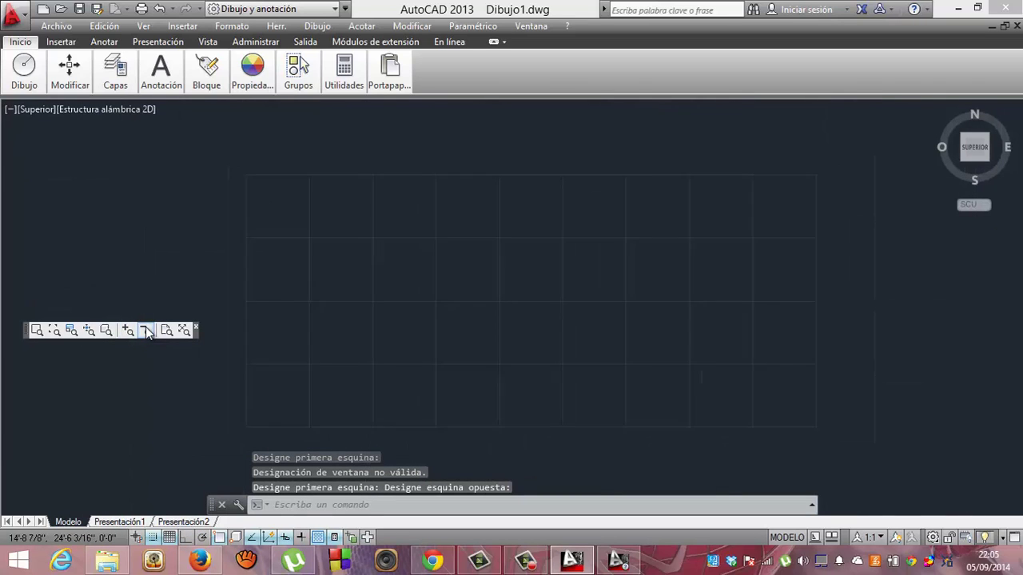
pyautogui.click(147, 331)
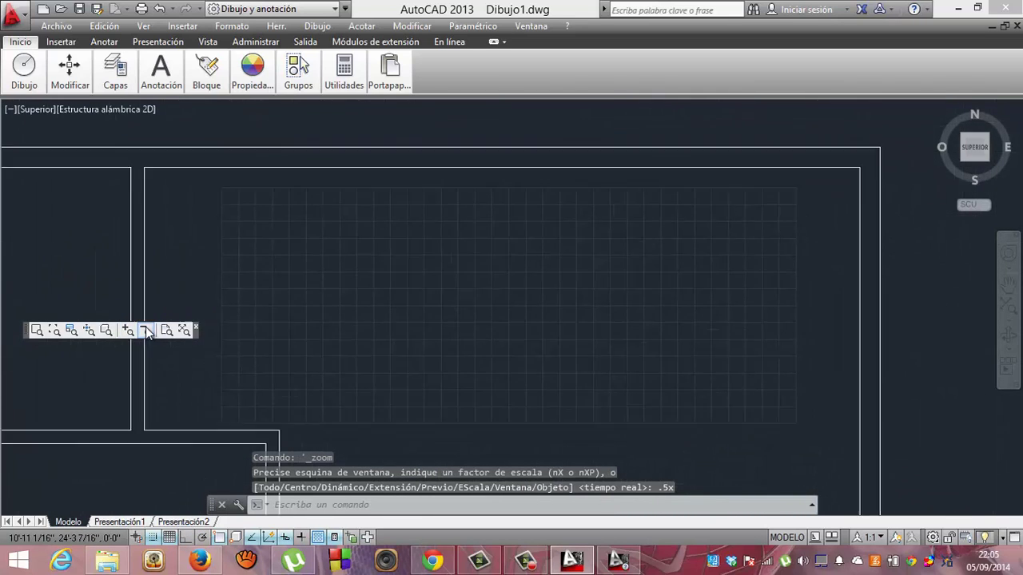
pyautogui.click(150, 332)
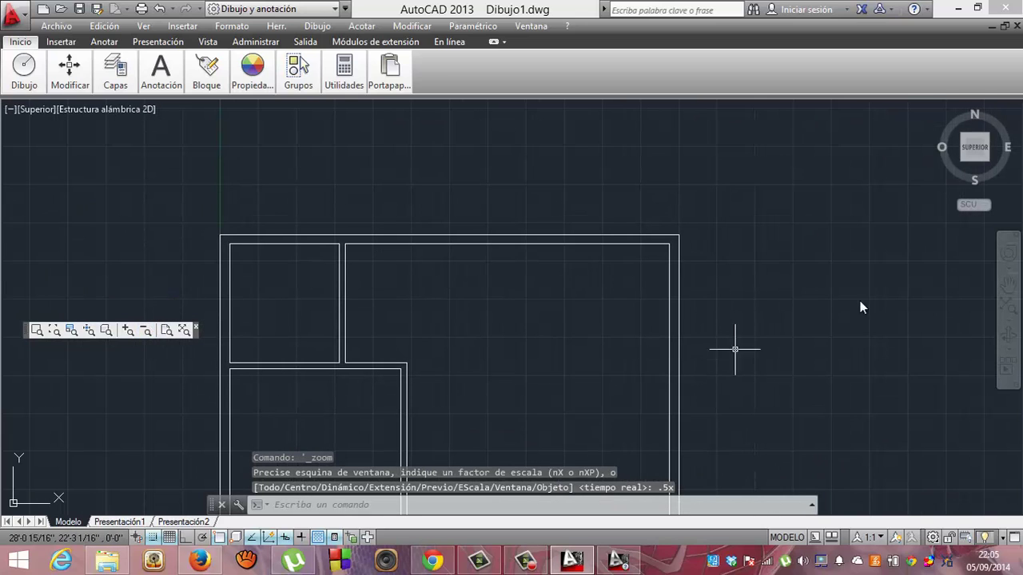
pyautogui.click(1009, 283)
pyautogui.moveTo(664, 338); pyautogui.dragTo(678, 253)
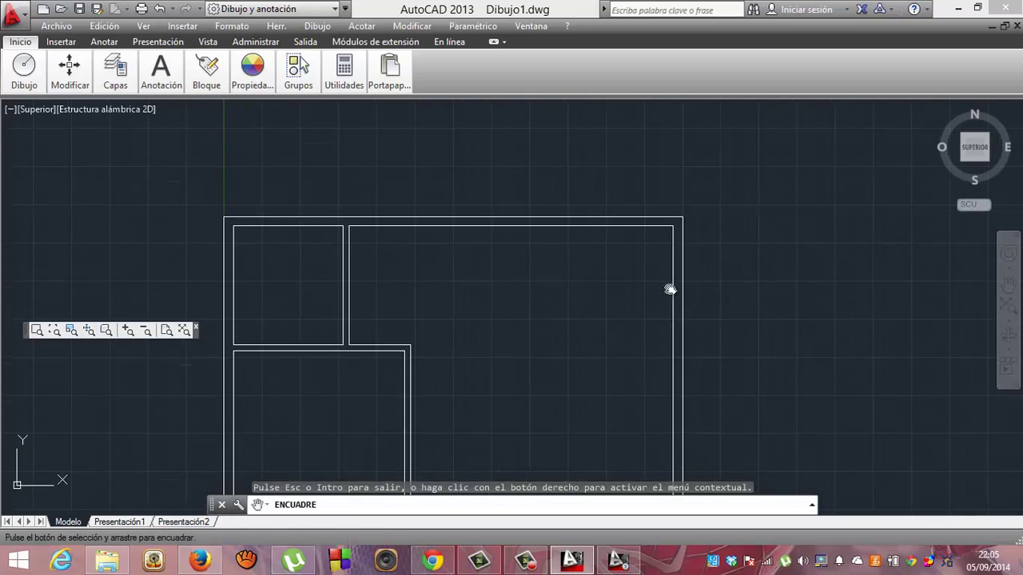
pyautogui.click(15, 12)
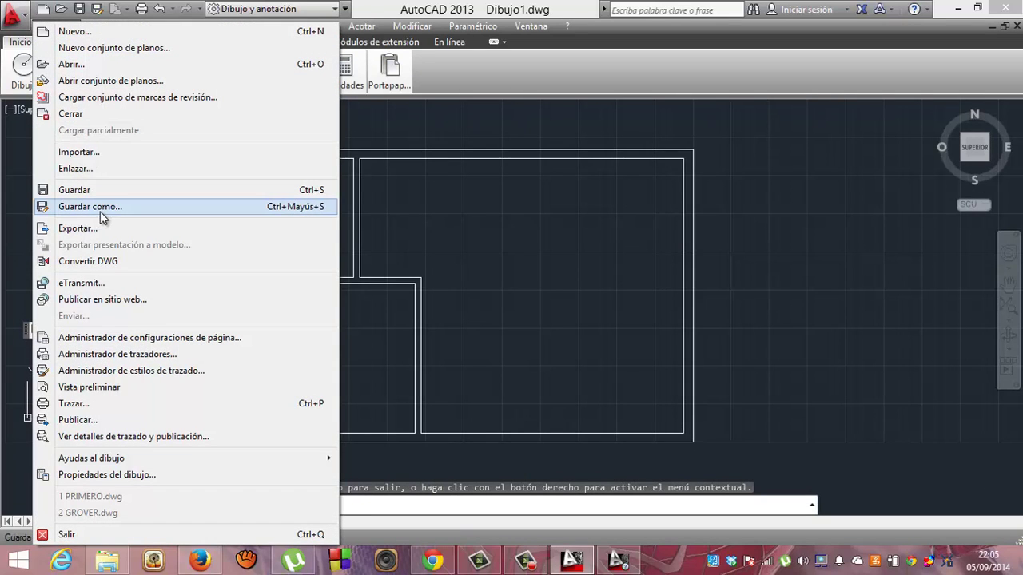
# Step: Save the drawing under the new name segundo.dwg using Save As
pyautogui.click(100, 211)
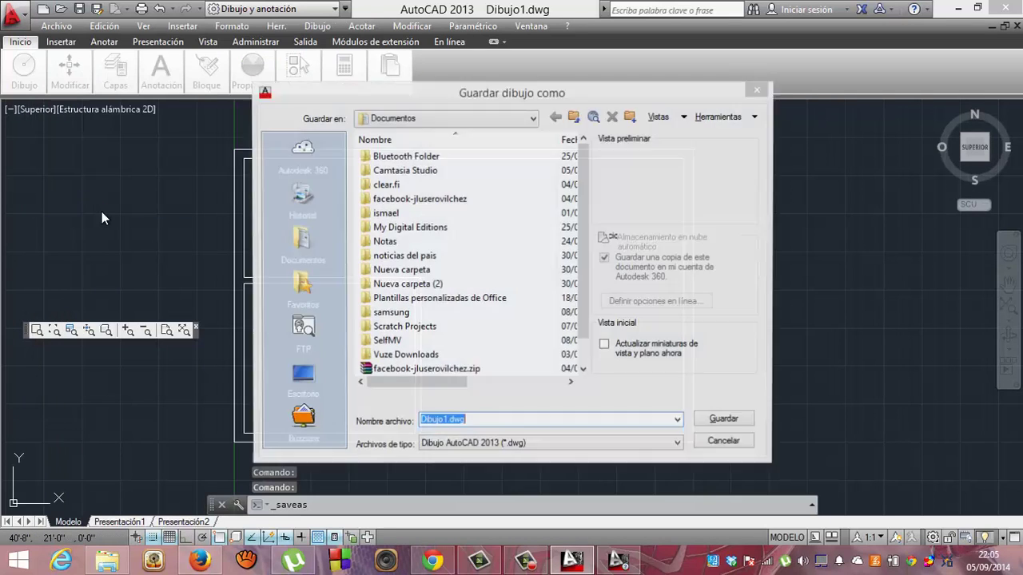
pyautogui.write('segundo')
pyautogui.press('Return')
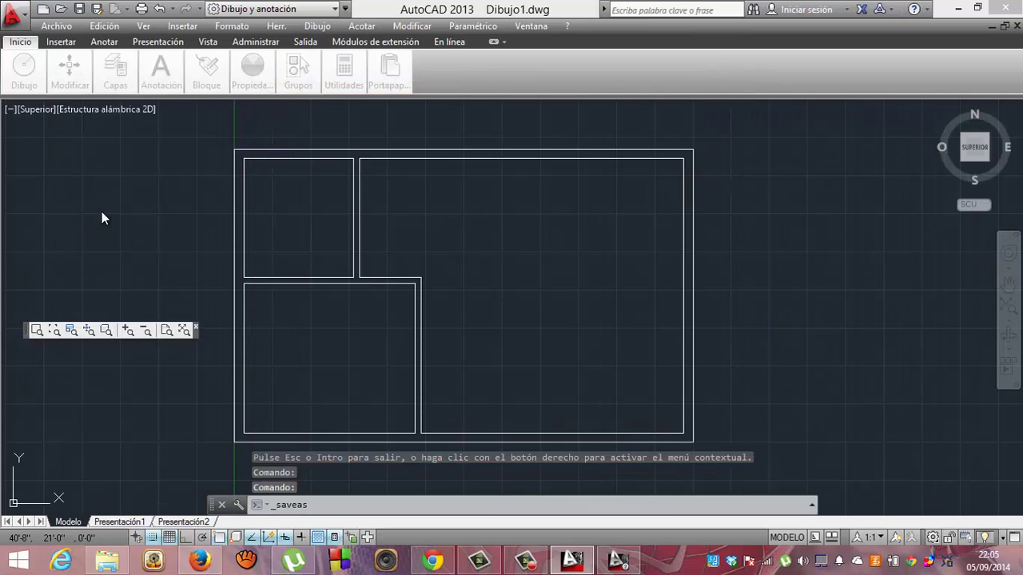
pyautogui.click(617, 562)
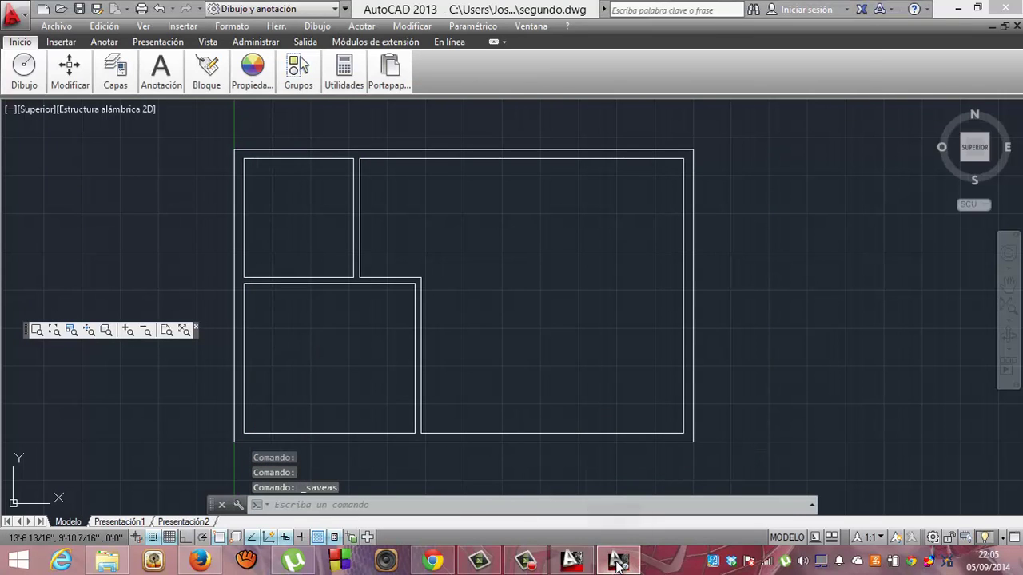
pyautogui.click(617, 563)
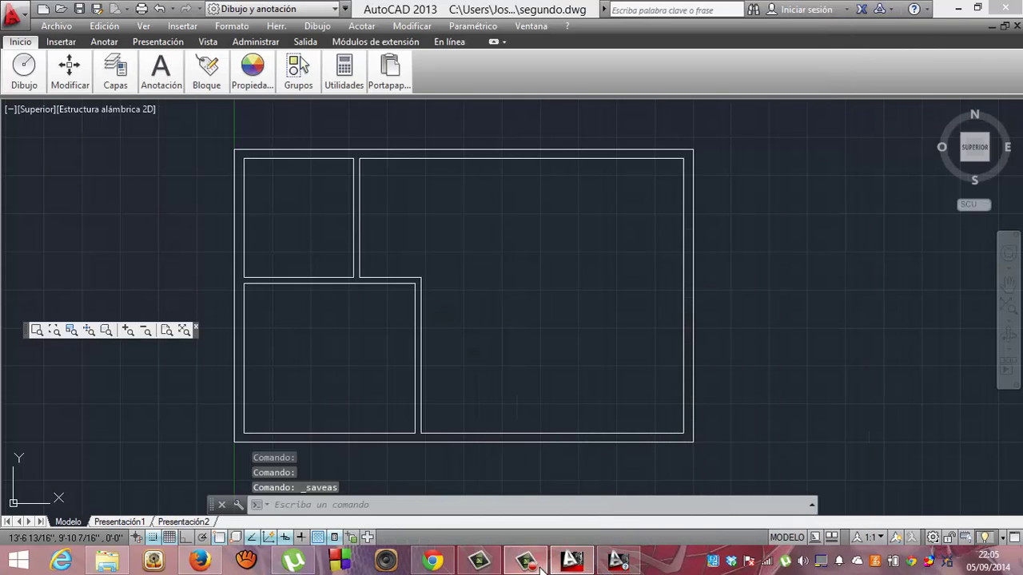